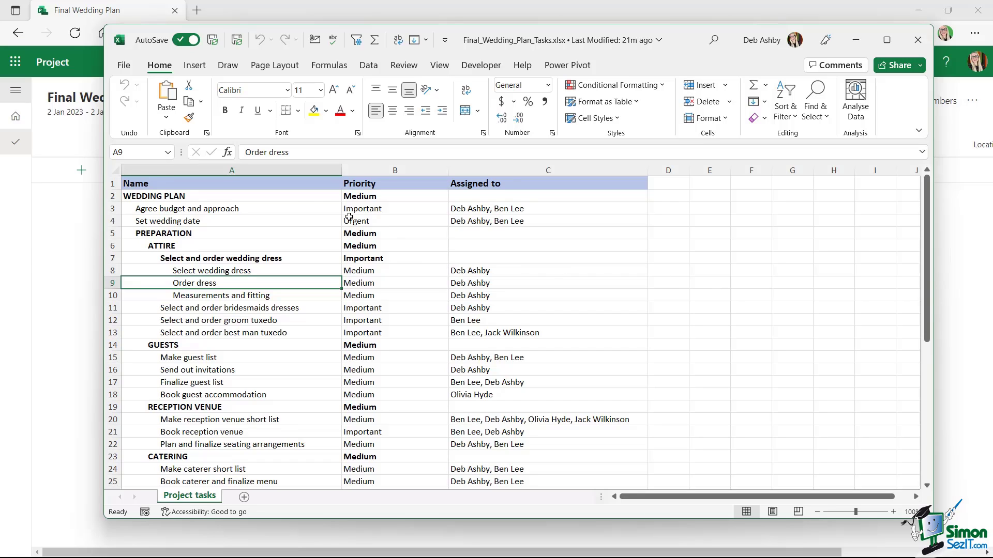
- Select the task names, priorities and assignees in columns A–C of the wedding list
left_click(305, 198)
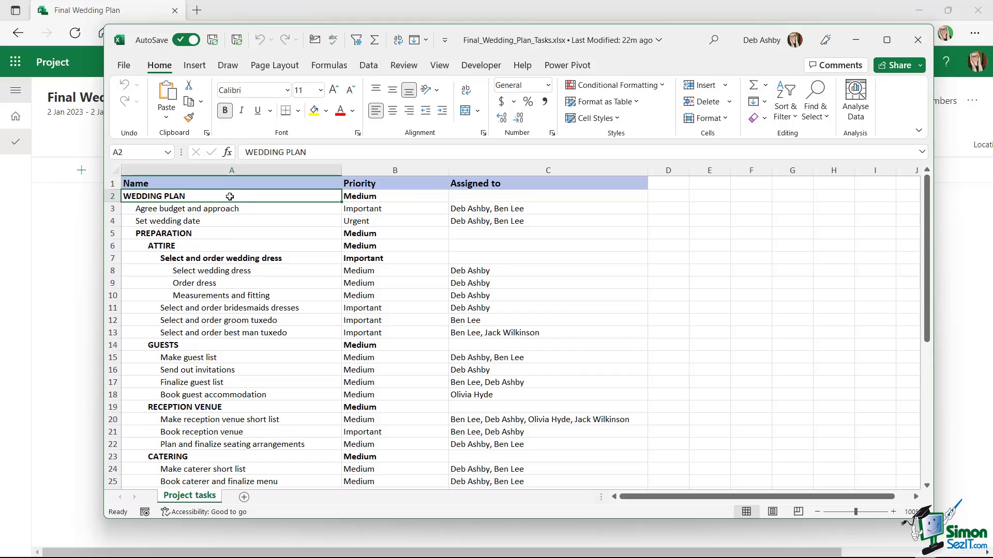
left_click_drag(229, 197, 229, 403)
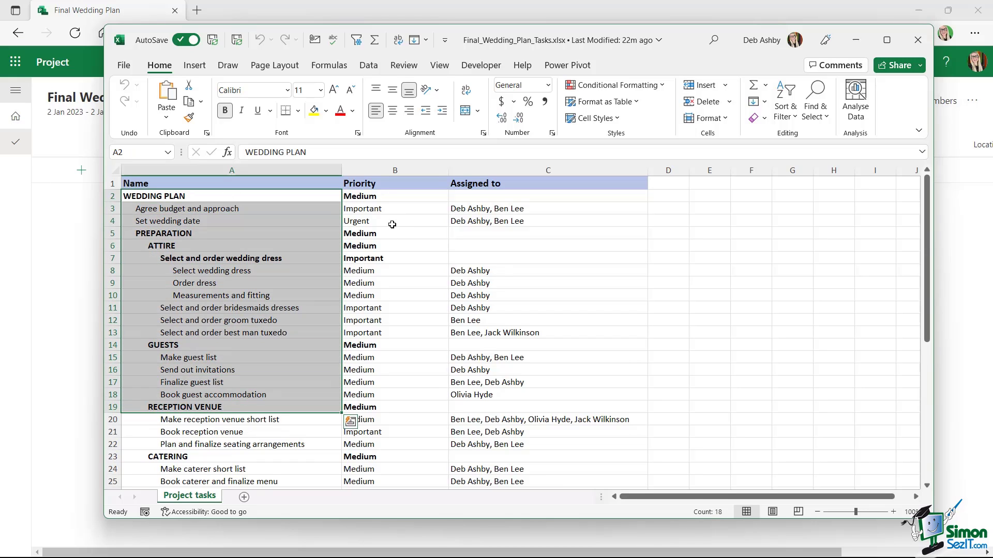
left_click_drag(399, 196, 397, 320)
left_click_drag(508, 196, 633, 279)
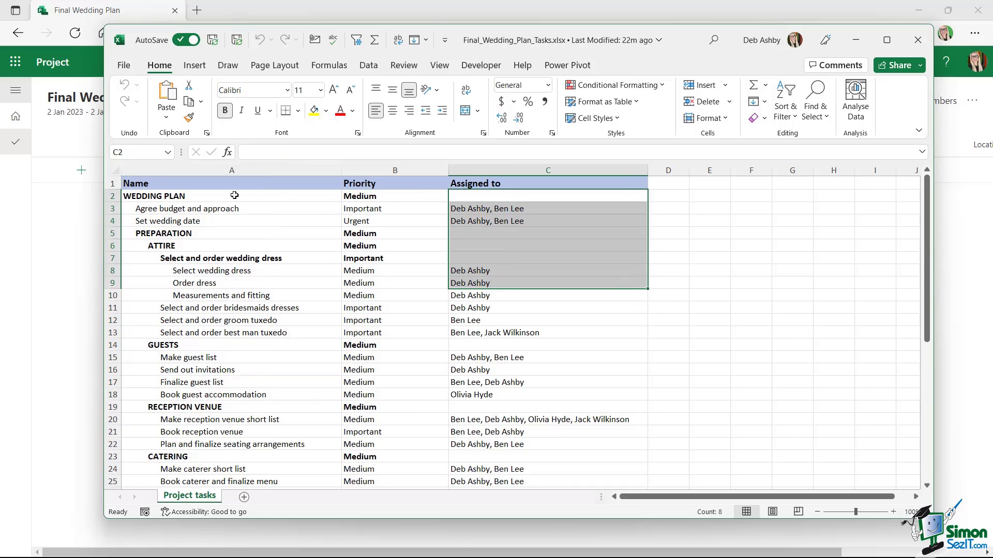
left_click(220, 207)
left_click(168, 196)
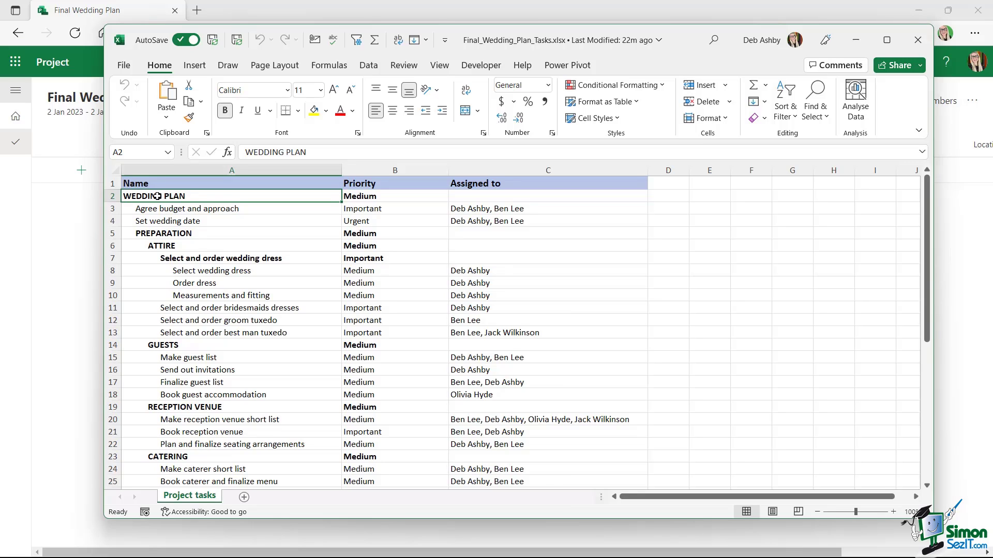
- Check Agree budget and approach's priority and assignee, then close Excel and add a task row
left_click(190, 209)
left_click(196, 223)
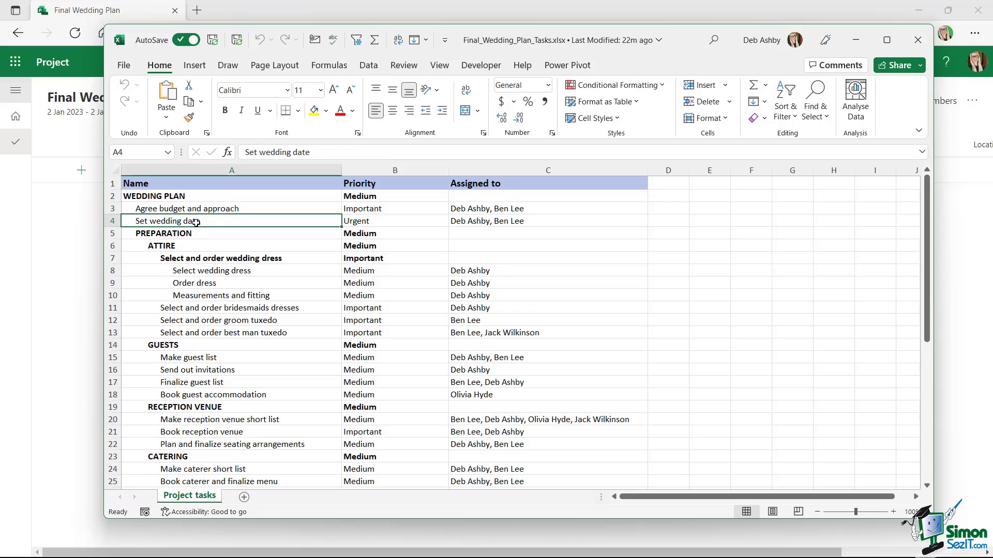
key("Up")
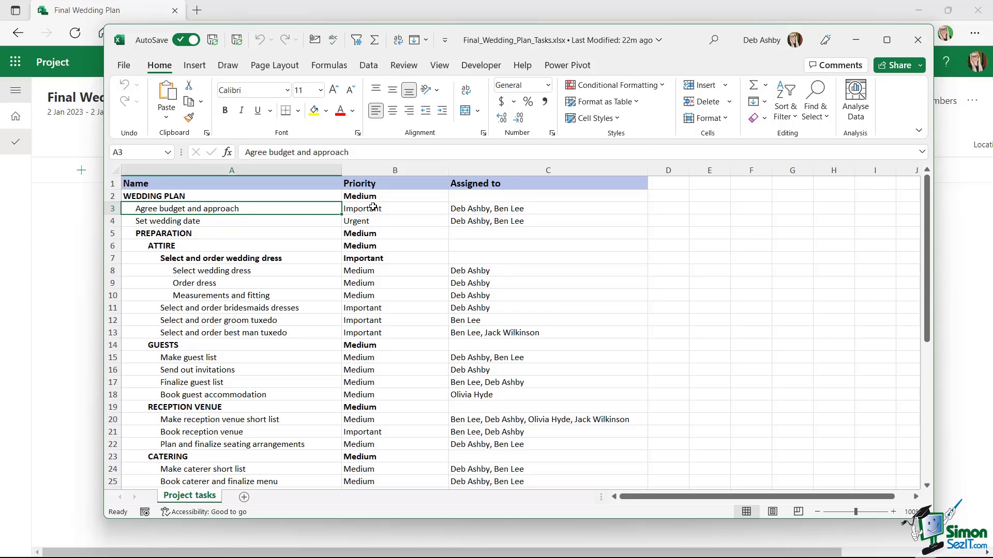
left_click(390, 210)
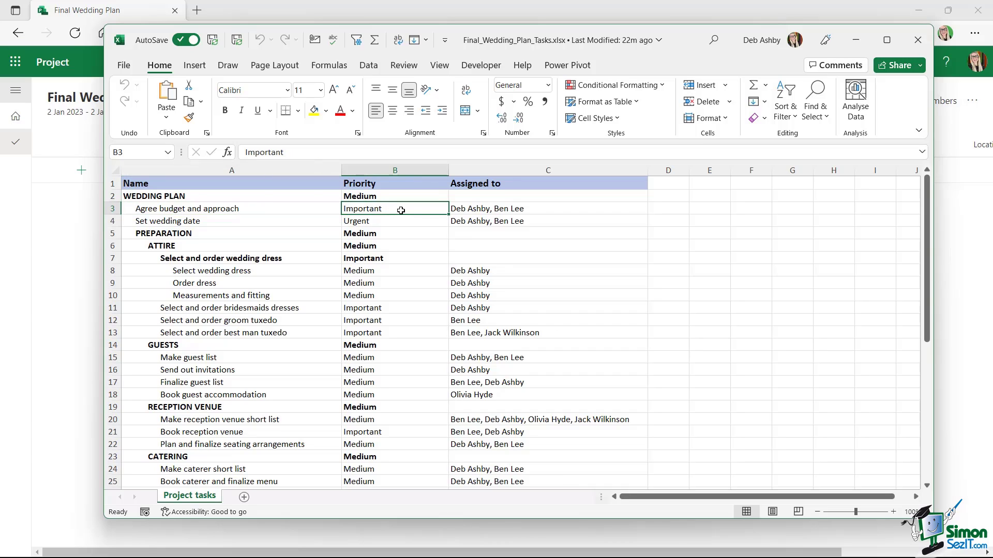
left_click(504, 208)
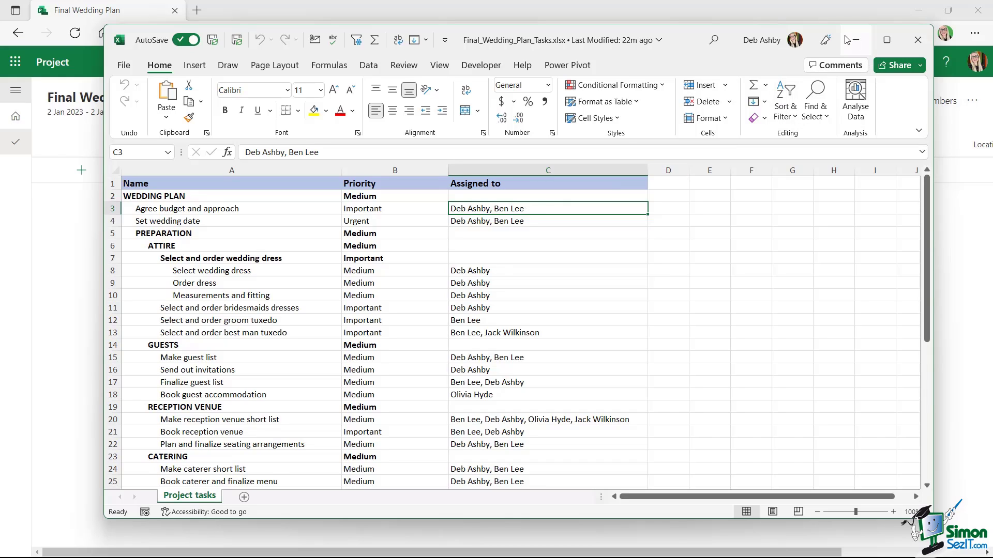
left_click(917, 40)
left_click(129, 175)
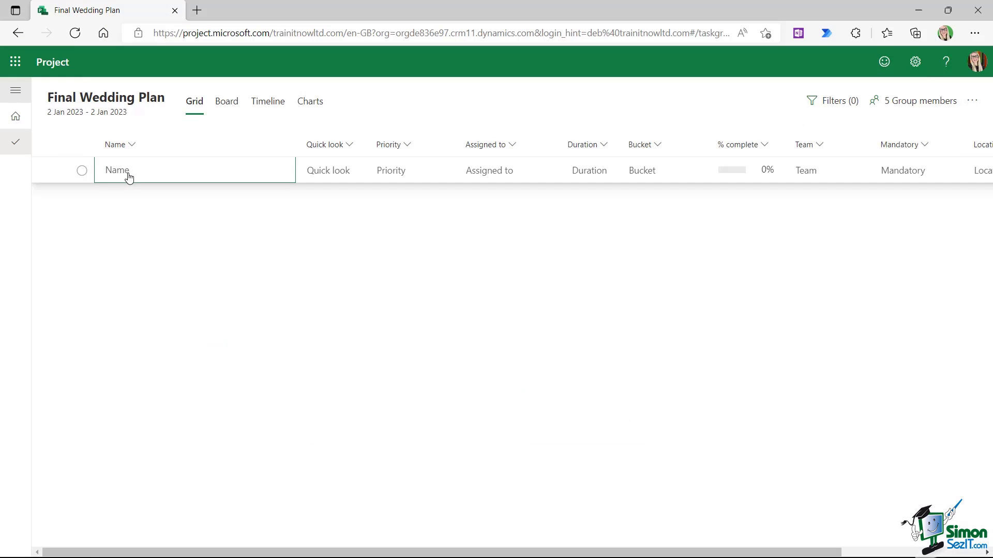
- Enter task 1 as 'Agree budget and approach' from the suggestion offered after typing Agree
left_click(127, 171)
type("Agree")
key("Return")
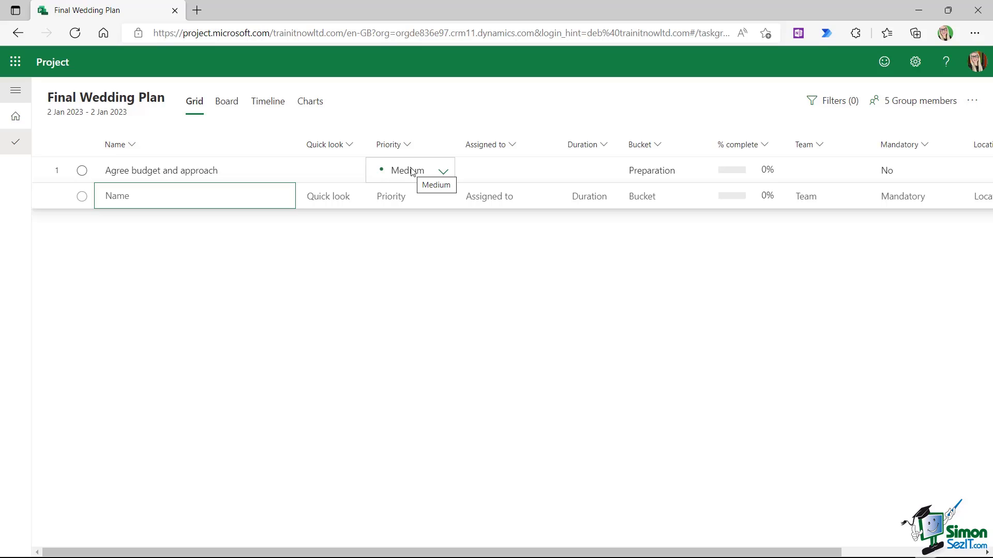
left_click(443, 172)
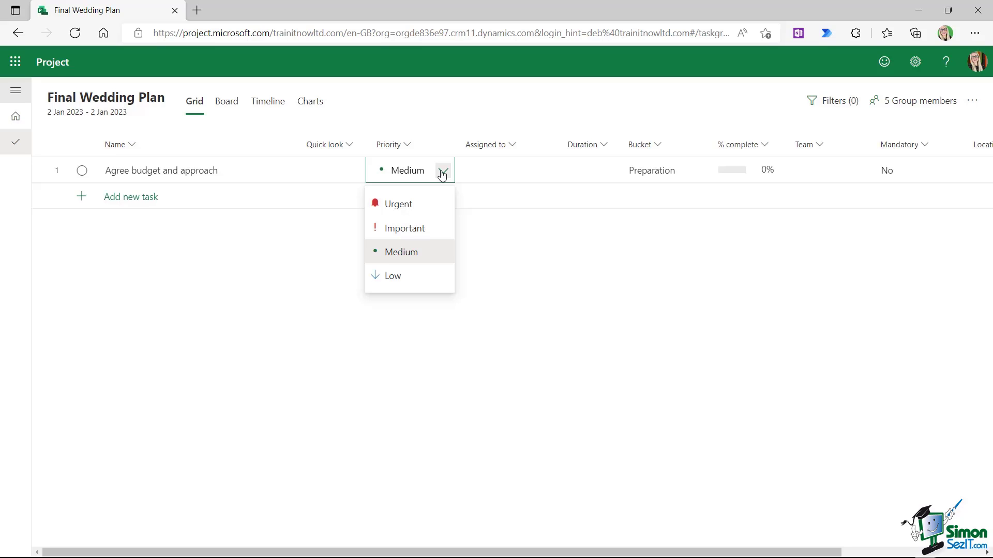
- Give Agree budget and approach Important priority and assign two group members to it
left_click(414, 234)
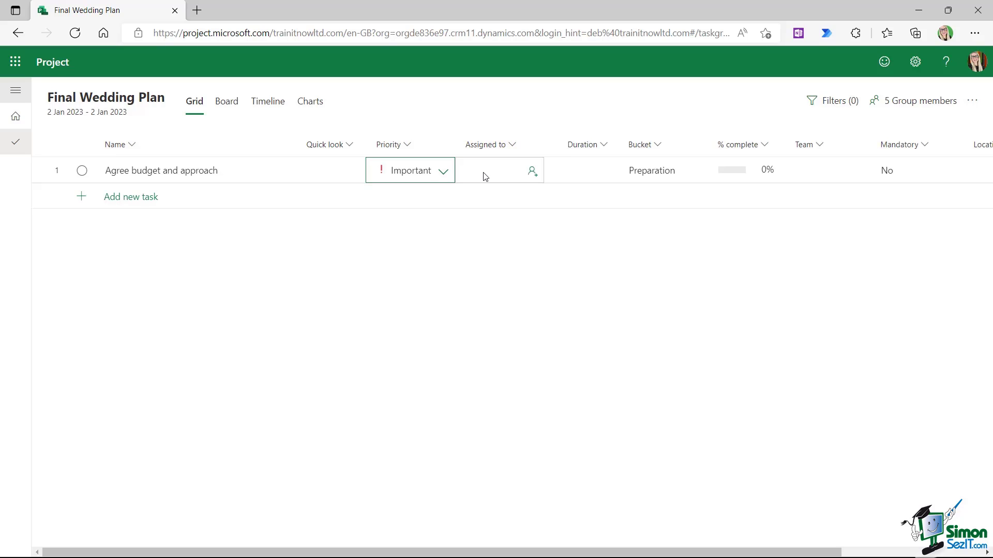
left_click(533, 172)
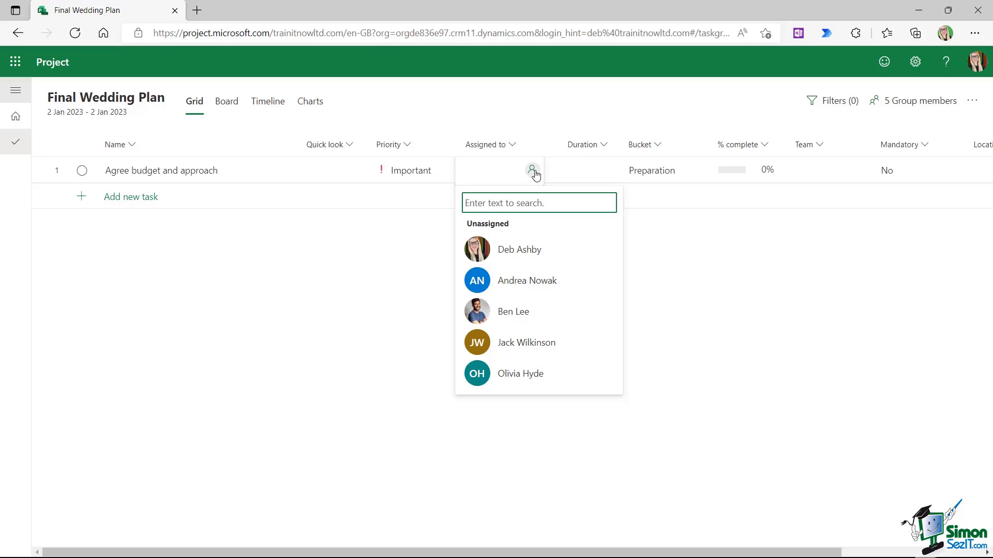
left_click(522, 253)
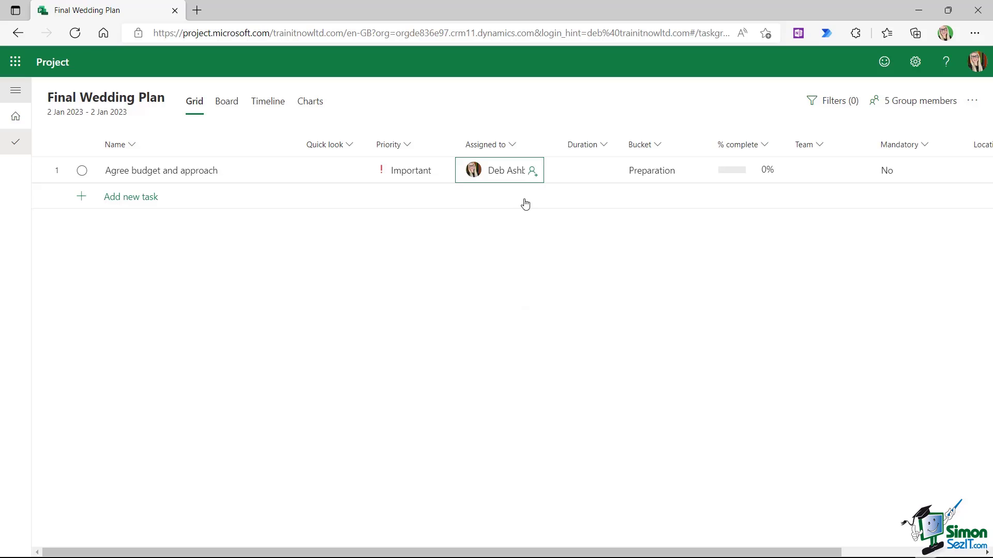
left_click(531, 172)
left_click(529, 333)
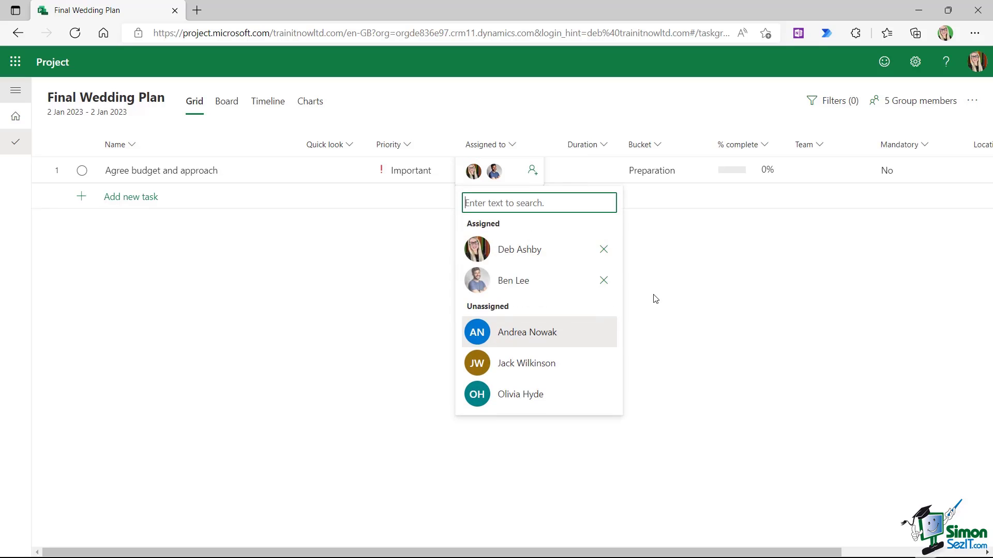
left_click(682, 283)
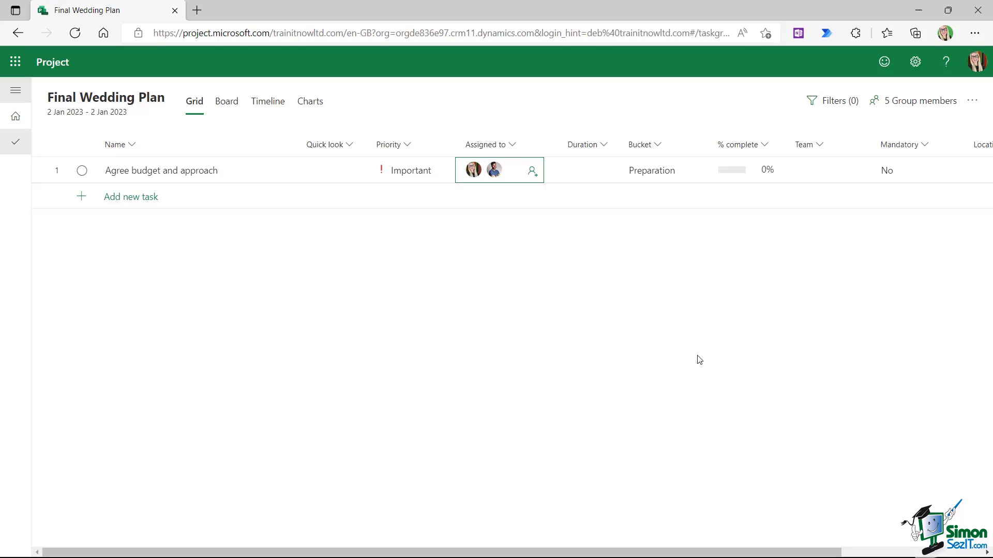
left_click_drag(787, 554, 904, 553)
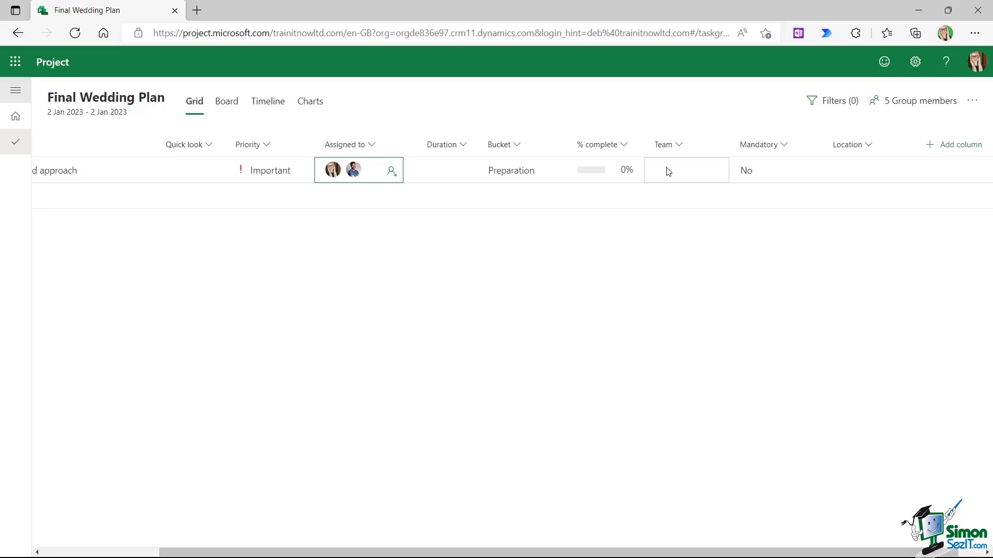
left_click(686, 171)
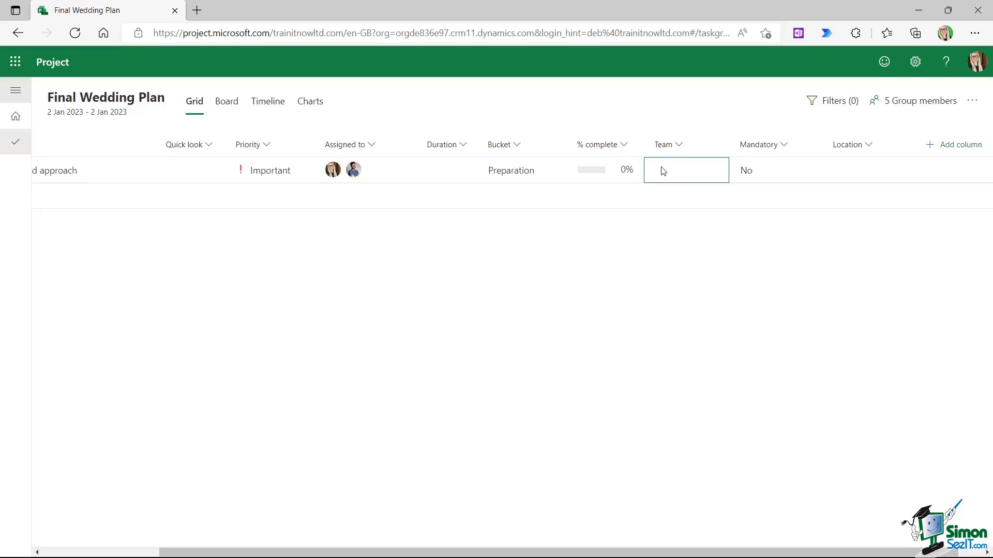
left_click(664, 172)
type("enter")
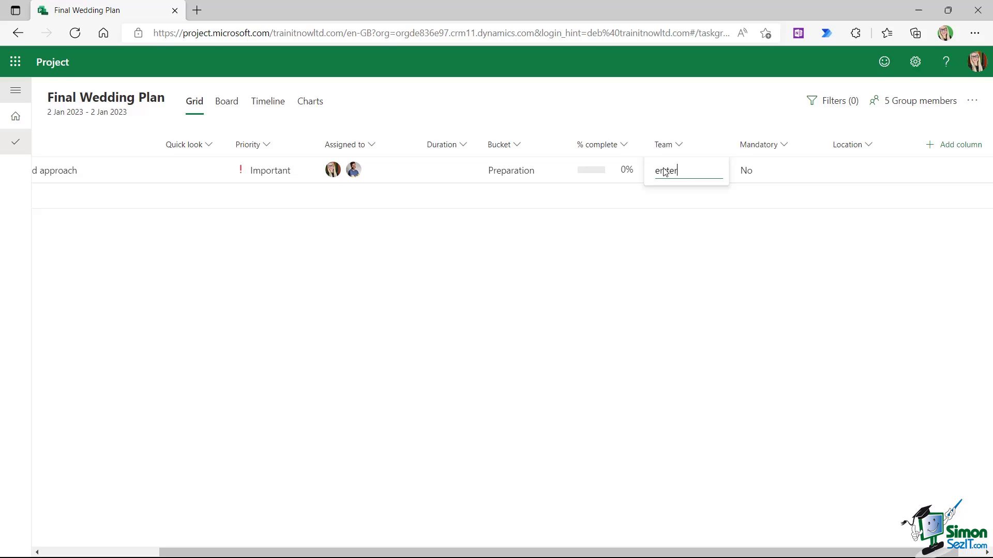
double_click(677, 170)
key("BackSpace")
key("Return")
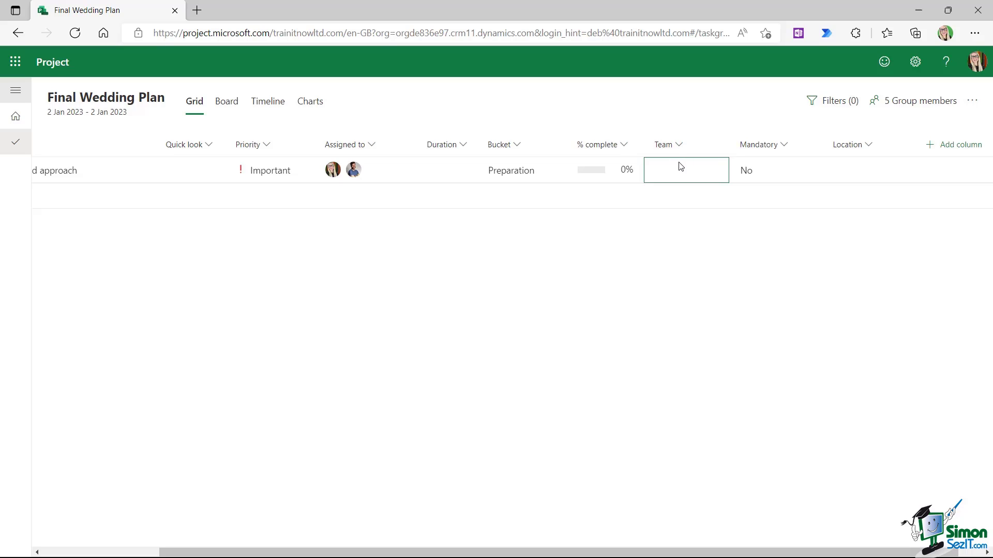
left_click(679, 148)
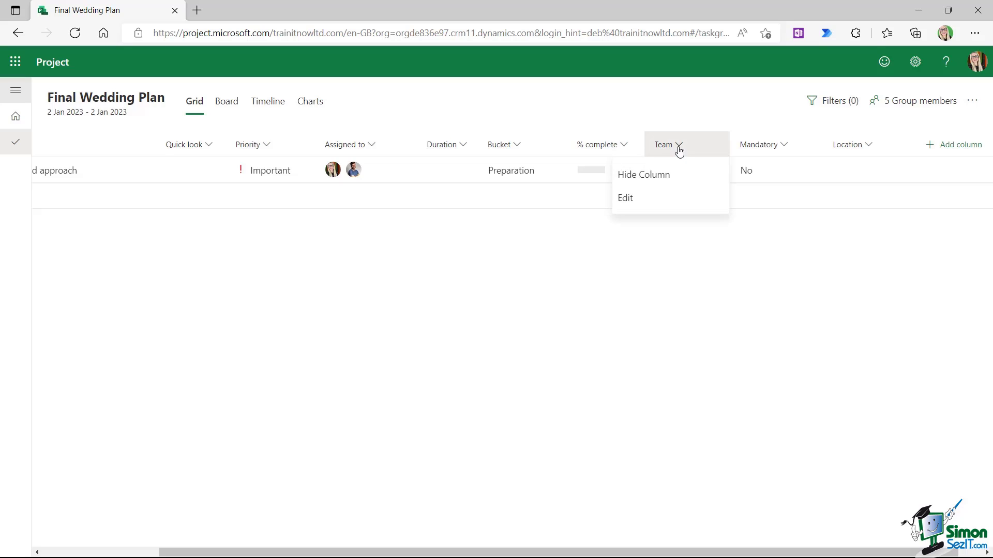
- Delete the existing Team field from the Final Wedding Plan grid through its Edit menu
left_click(629, 204)
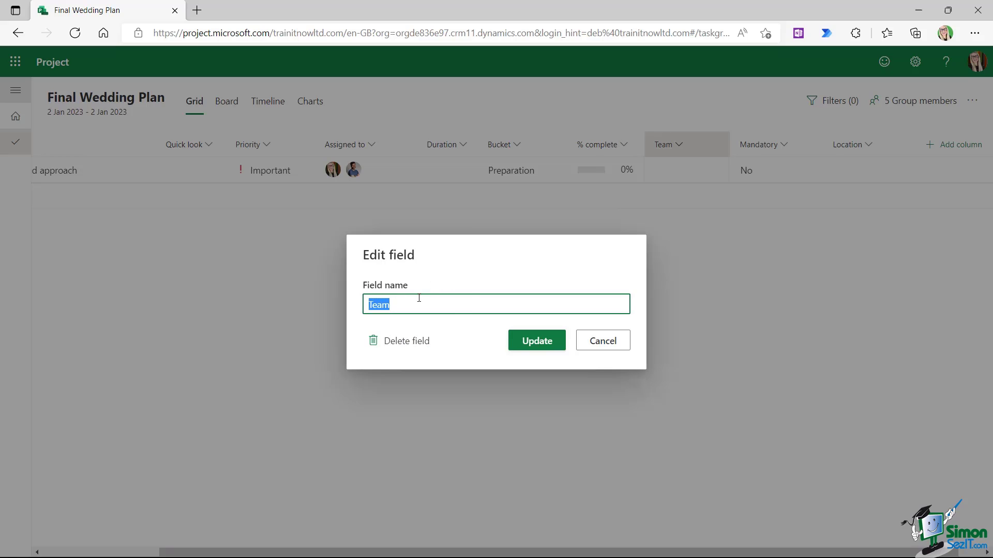
left_click(409, 341)
left_click(585, 345)
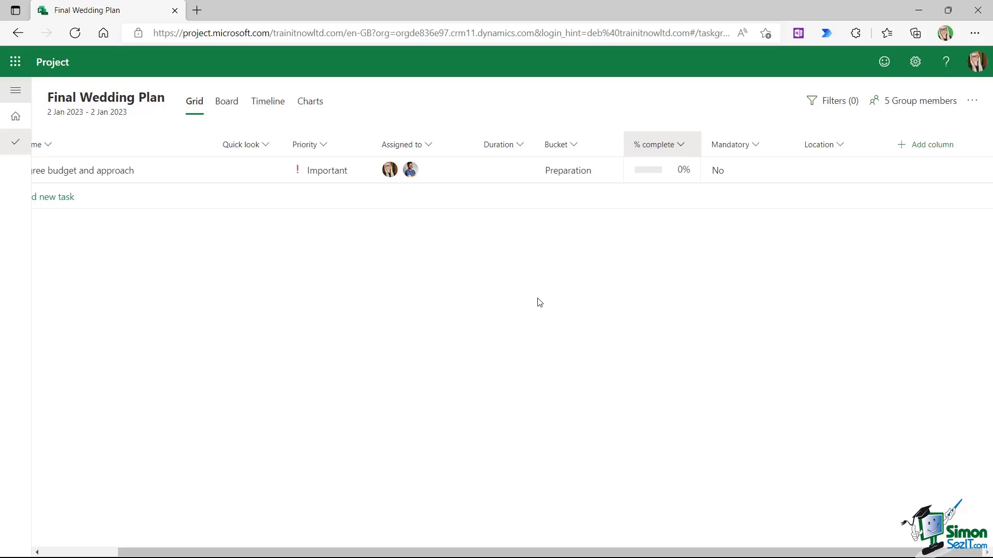
- Define a new Choice field named Team with options Top Table, Bridesmaids, Groomsmen, Maid of Honour and Guests
left_click(926, 150)
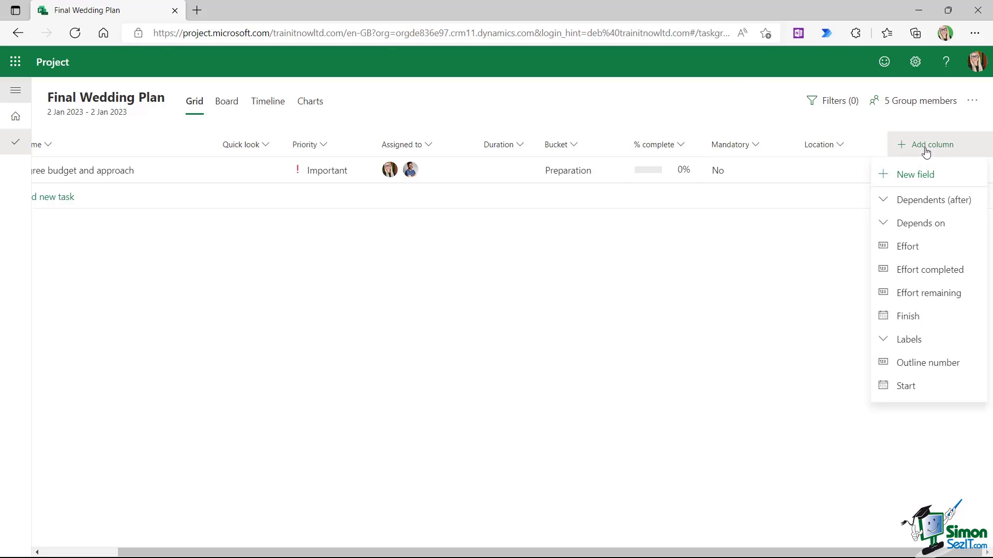
left_click(917, 176)
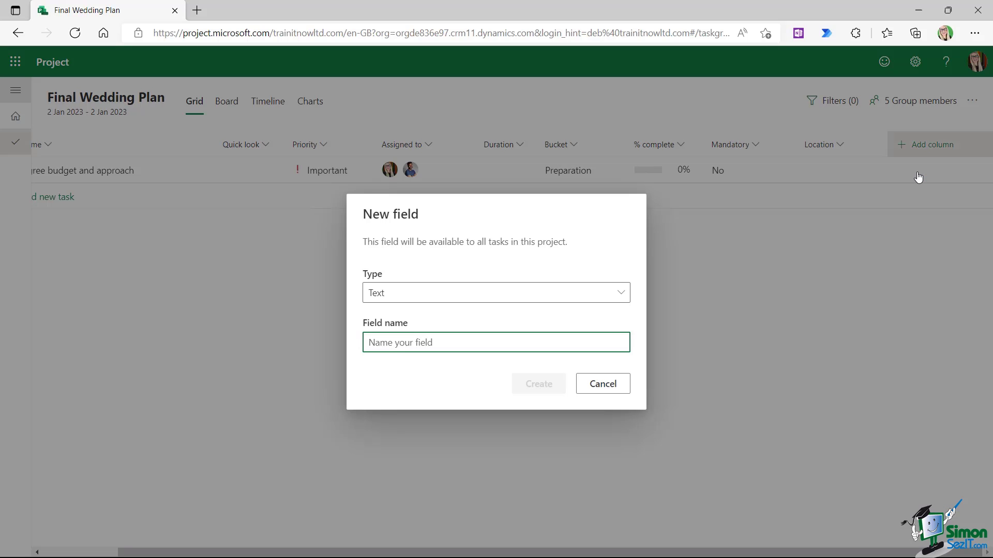
left_click(620, 295)
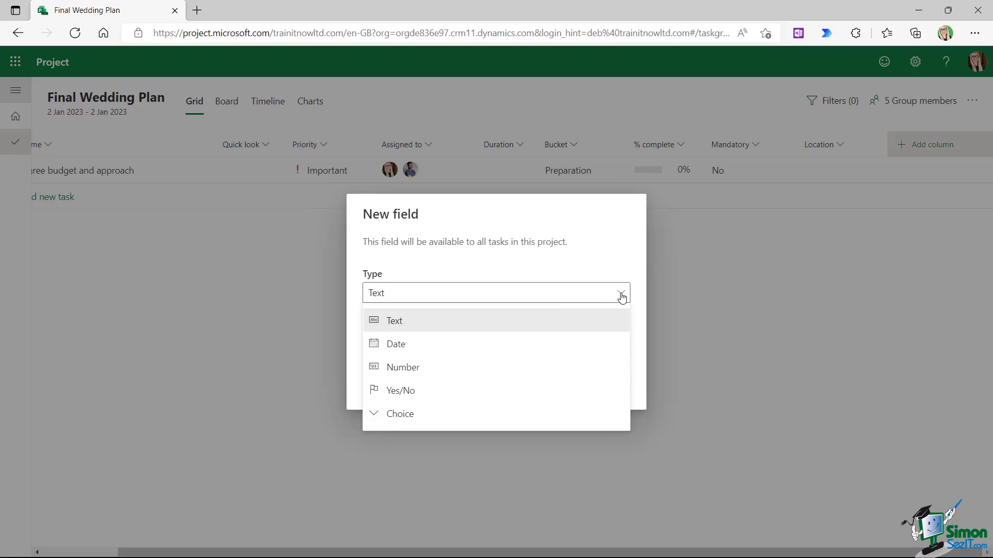
left_click(393, 413)
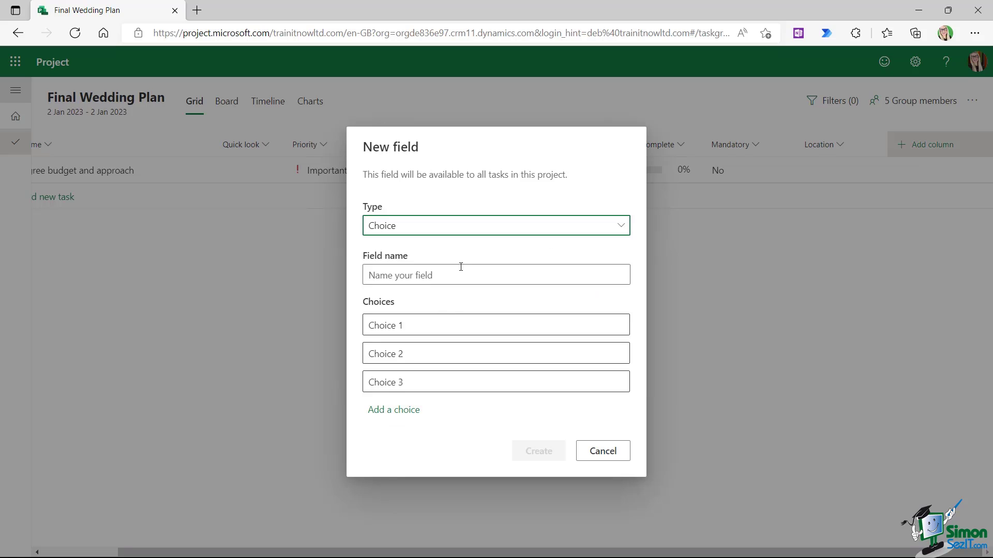
left_click(428, 272)
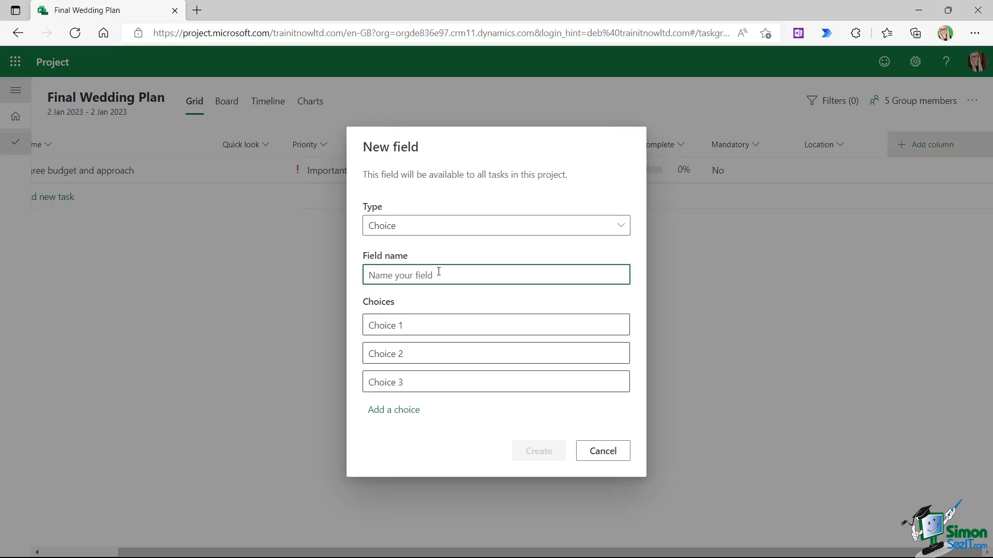
type("Team")
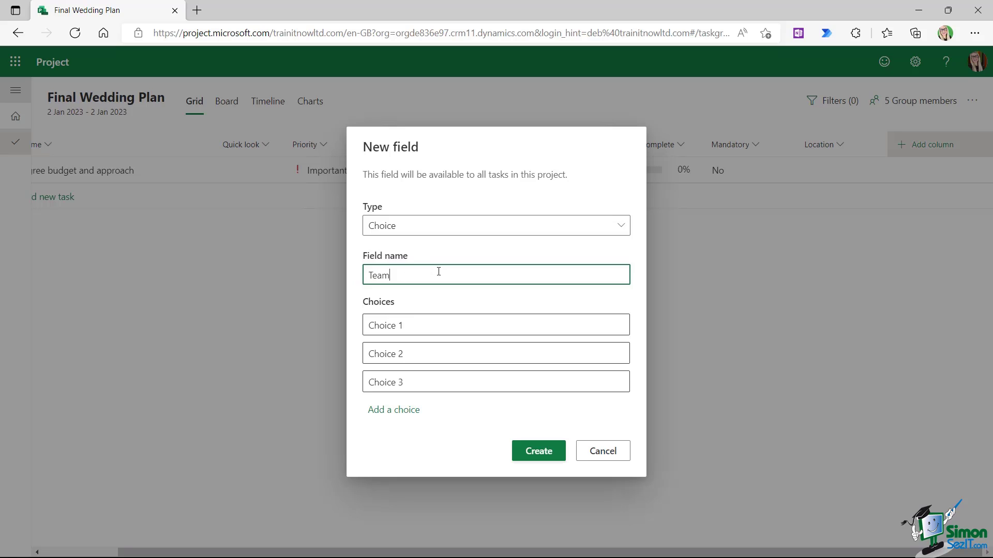
left_click(411, 325)
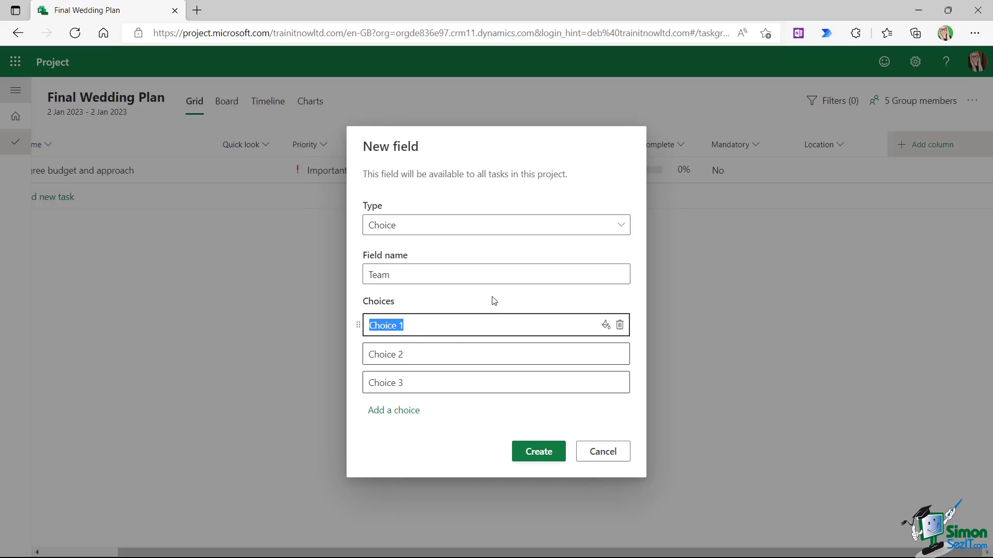
type("Top Table")
left_click(428, 353)
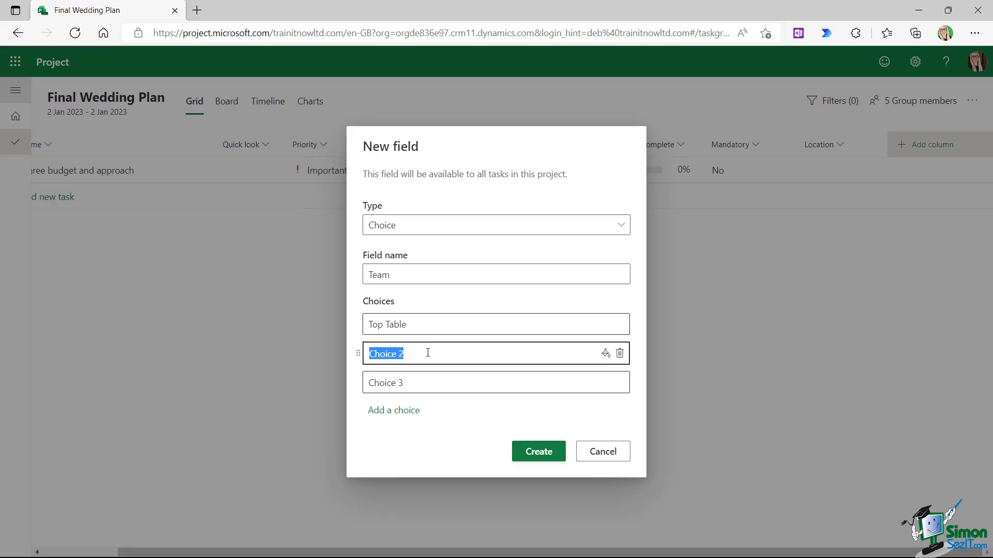
type("Bride")
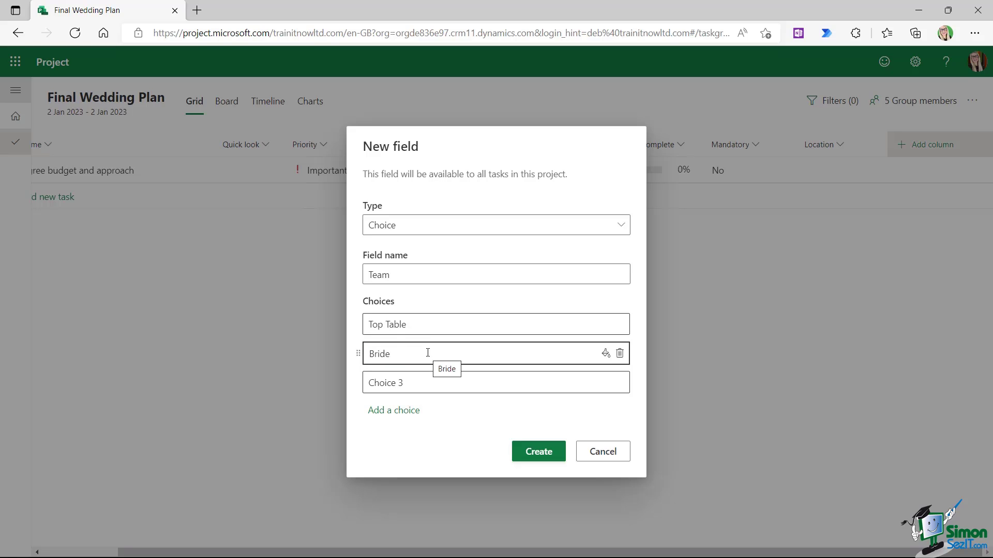
type("smaids")
left_click(413, 383)
type("Groomsmen")
left_click(406, 412)
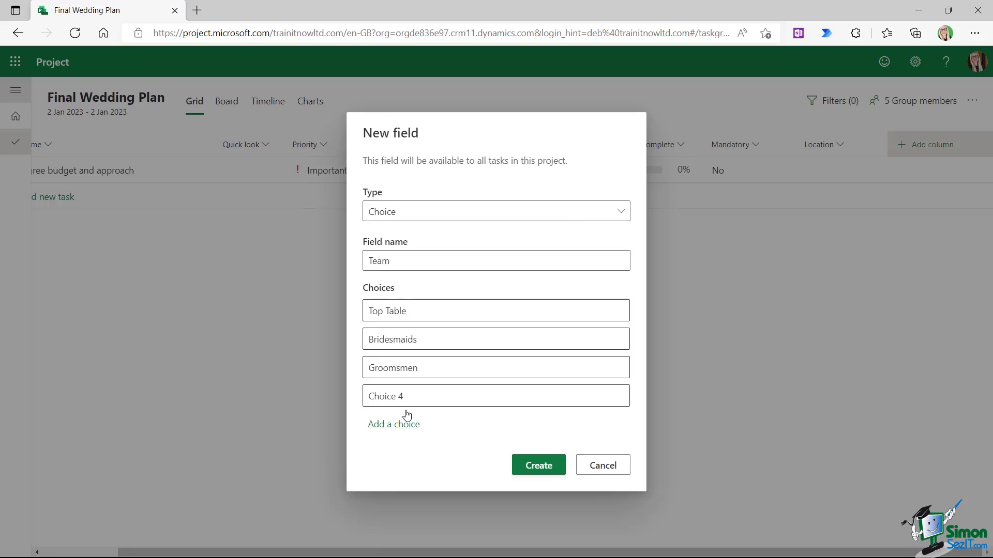
left_click(384, 396)
type("Maid of Ho")
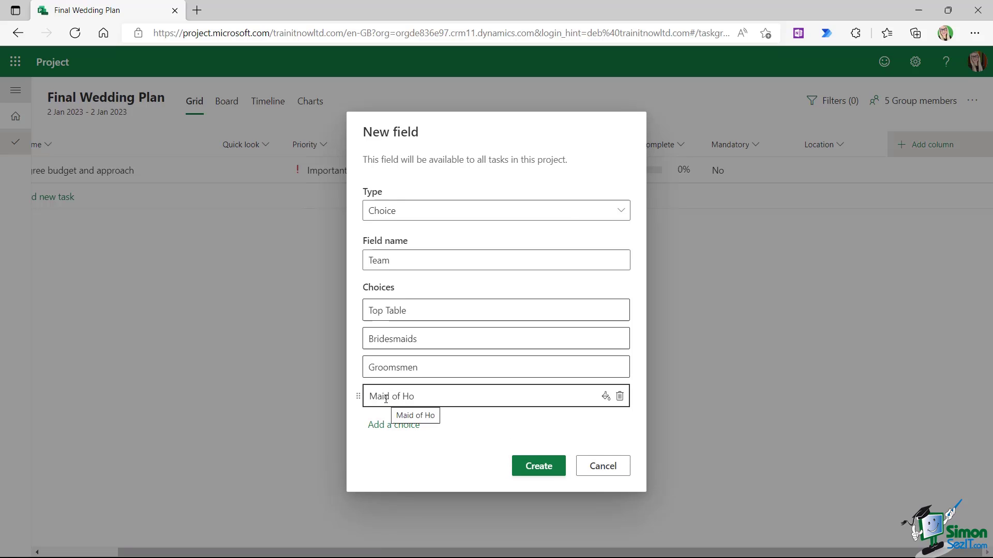
type("nour")
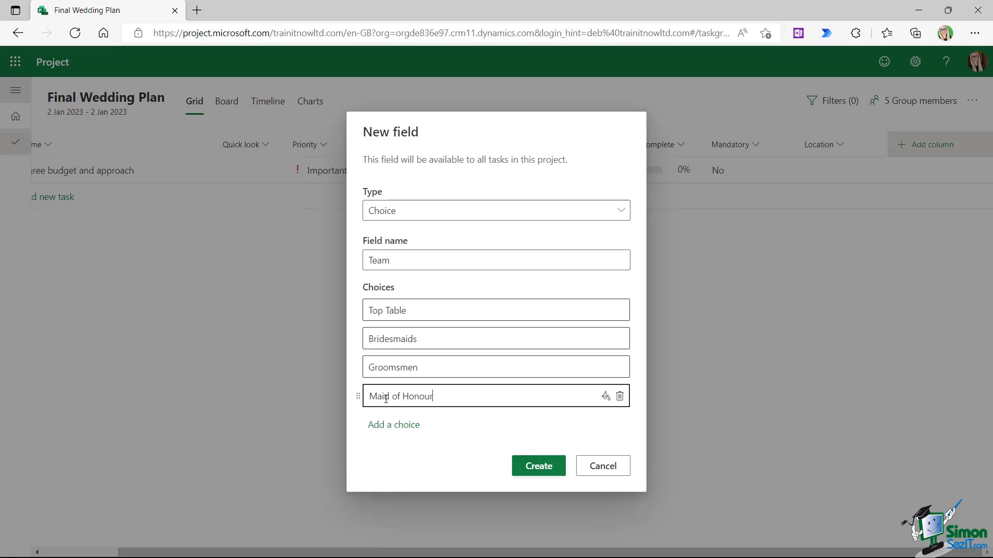
left_click(392, 425)
triple_click(392, 413)
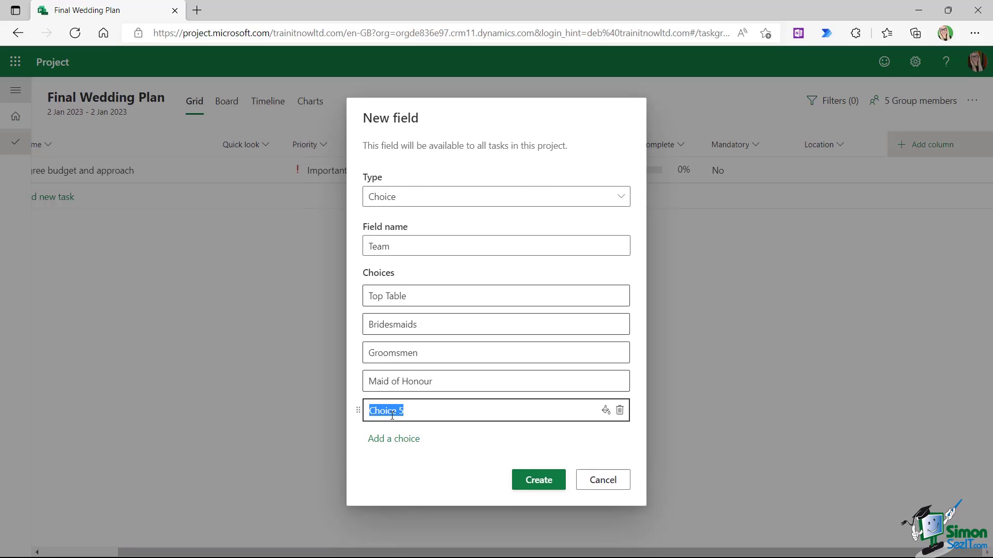
type("Guests")
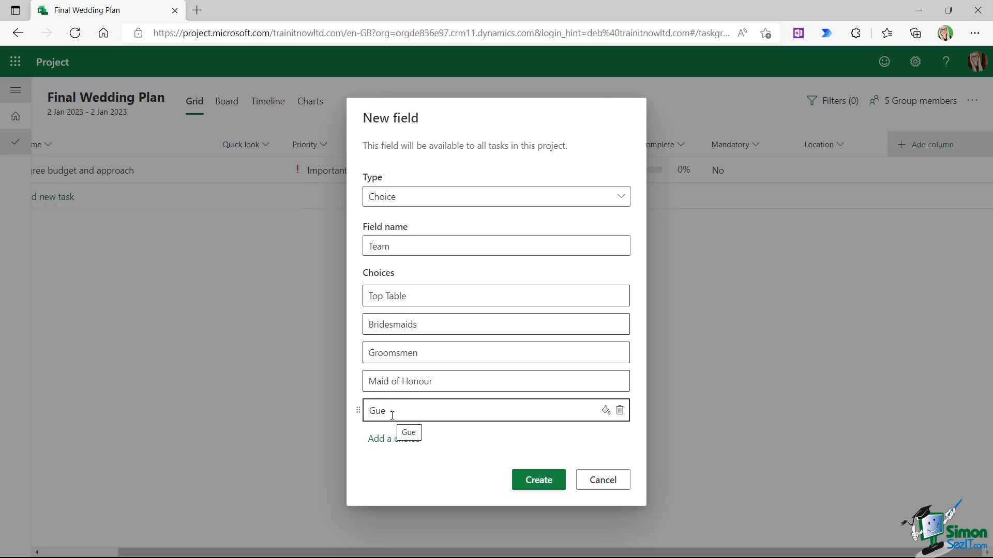
left_click(453, 464)
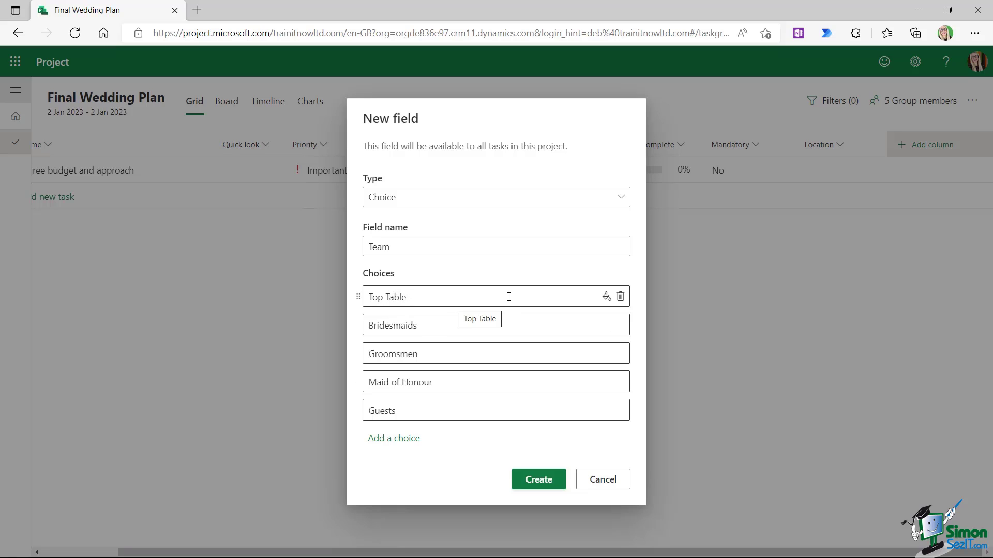
- Colour the choices pink, rose, beige, light green and light blue, and create the field
left_click(606, 298)
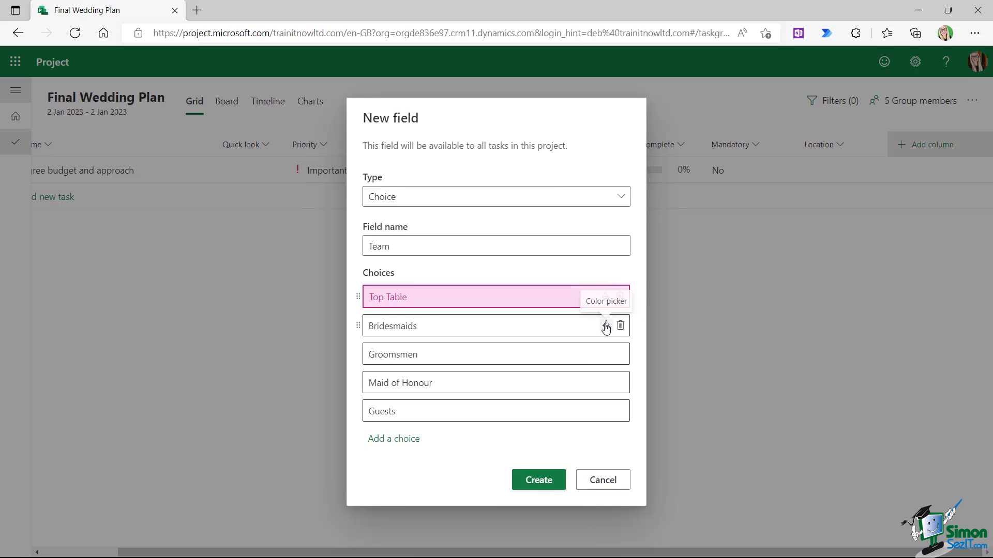
left_click(605, 326)
left_click(673, 110)
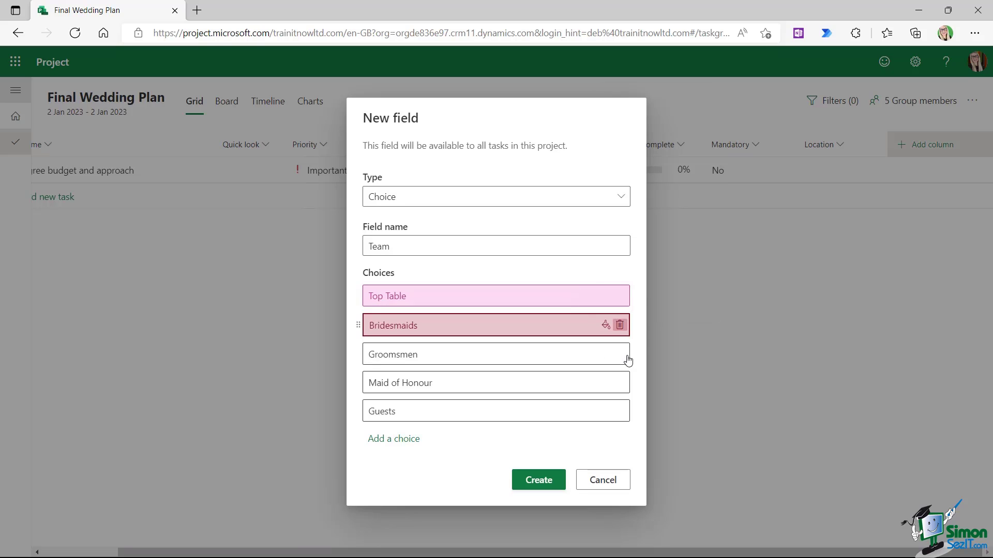
left_click(605, 354)
left_click(701, 140)
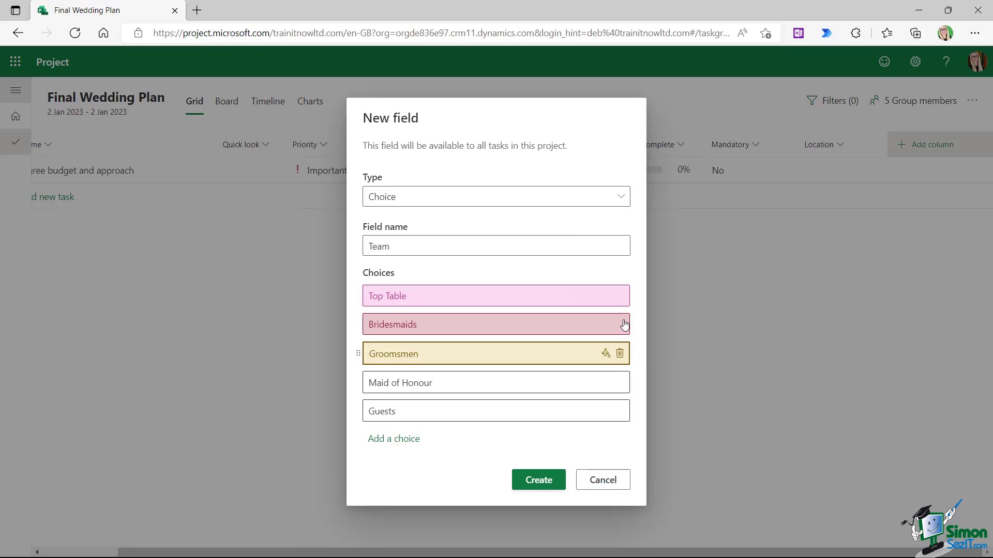
left_click(605, 382)
left_click(608, 203)
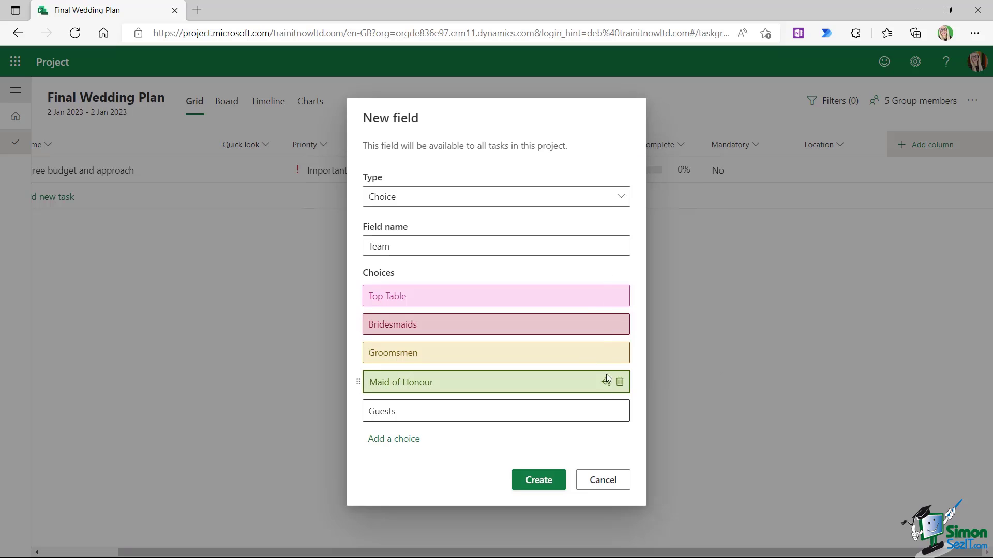
left_click(606, 411)
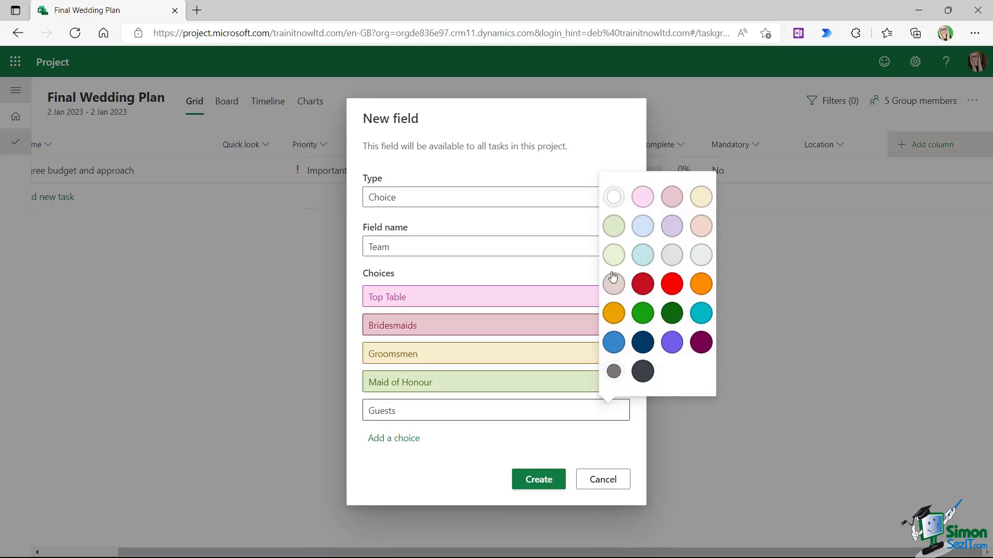
left_click(643, 226)
left_click(537, 480)
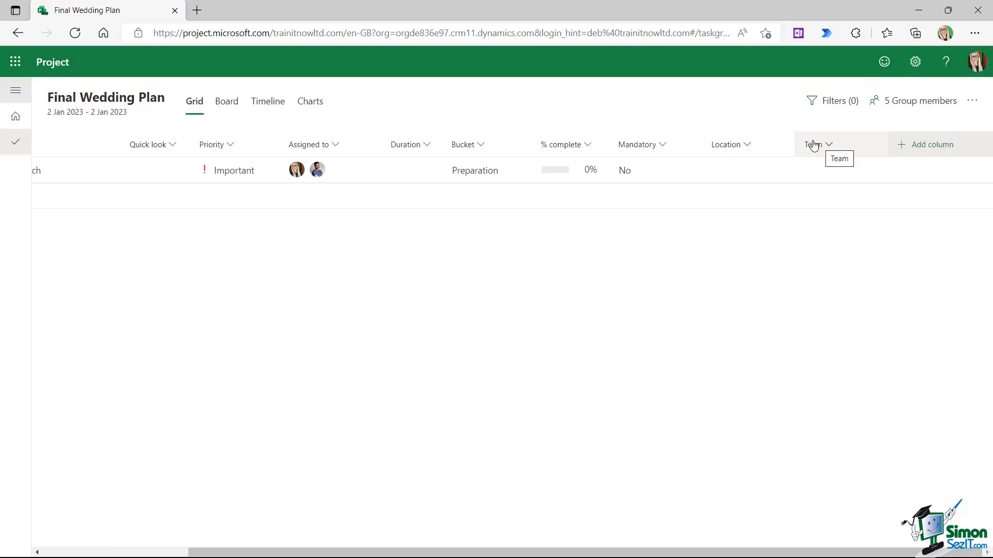
- Drag the Team column between % complete and Mandatory, then scroll the grid back
left_click_drag(821, 147, 616, 150)
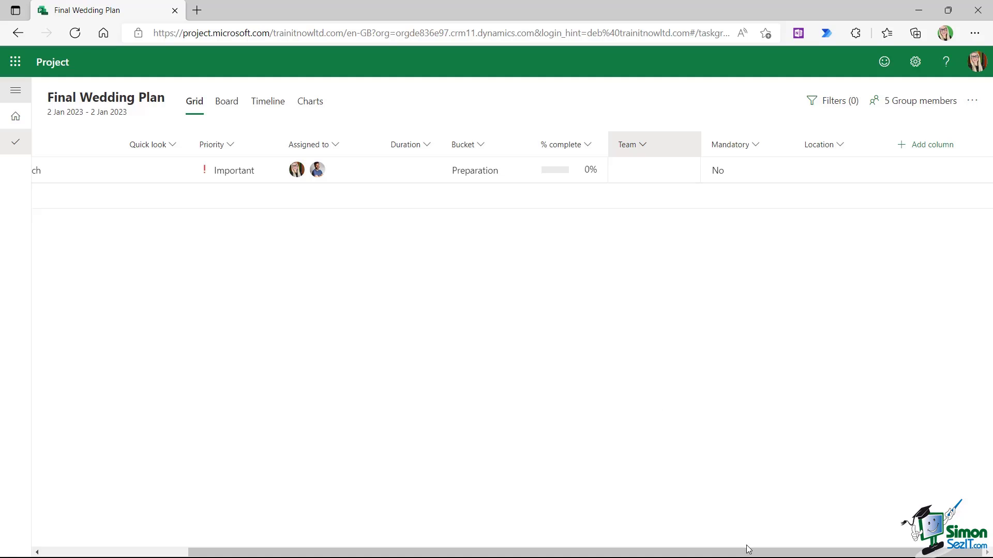
left_click_drag(747, 551, 709, 551)
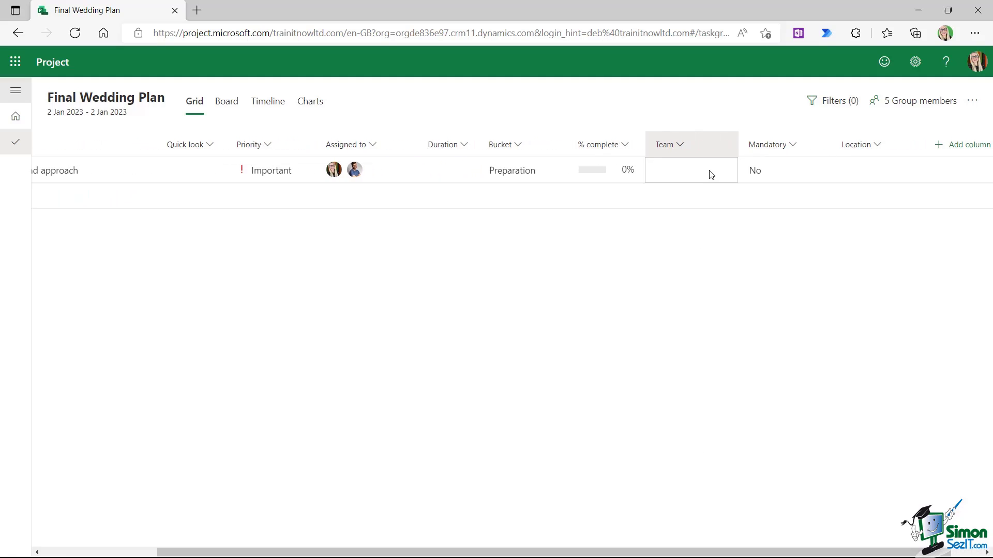
- Set task 1's Team to Top Table and mark it Mandatory Yes
left_click(726, 176)
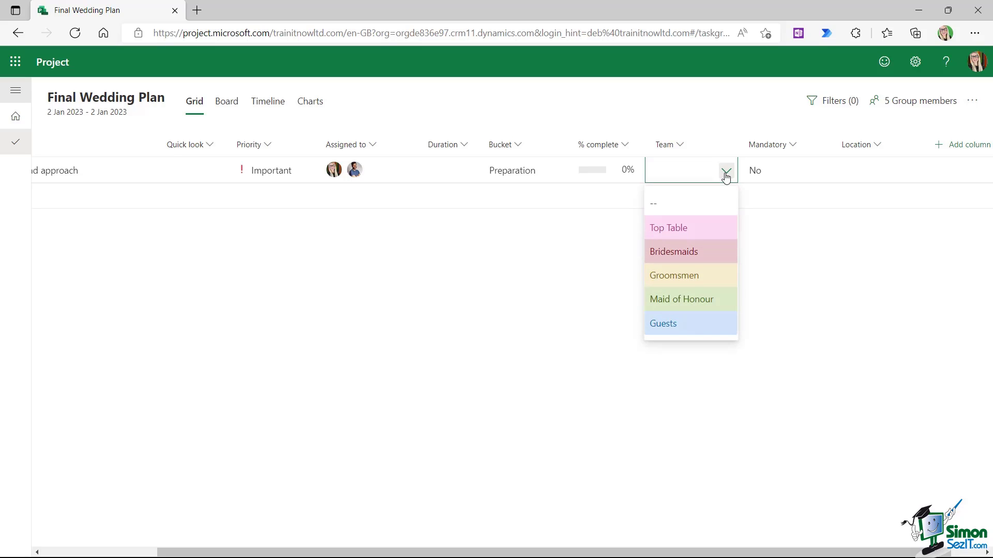
left_click(674, 228)
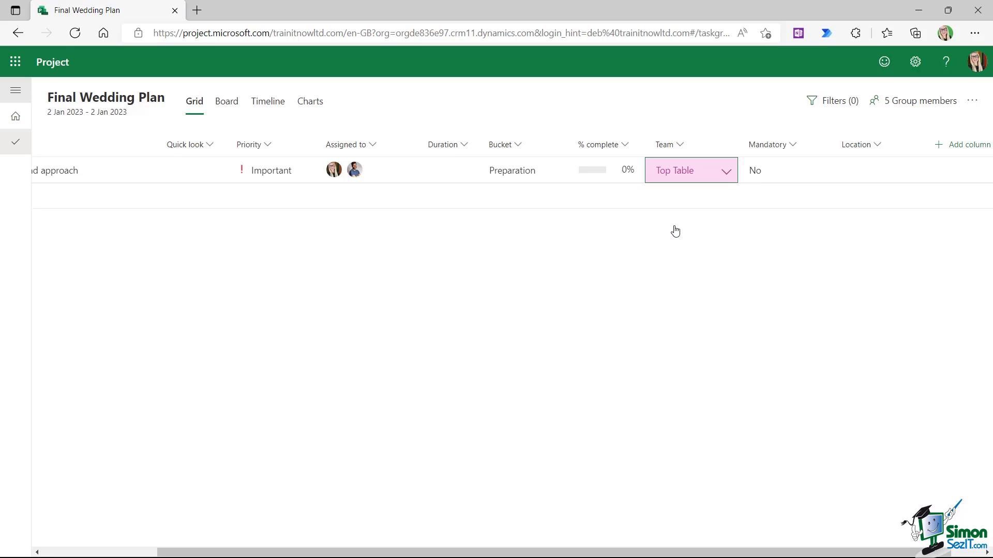
left_click(726, 174)
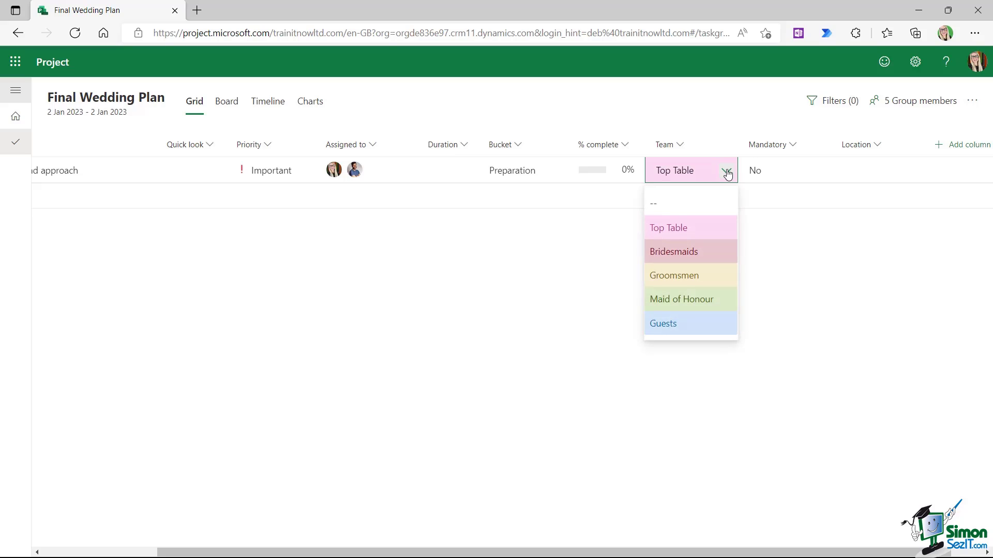
left_click(806, 267)
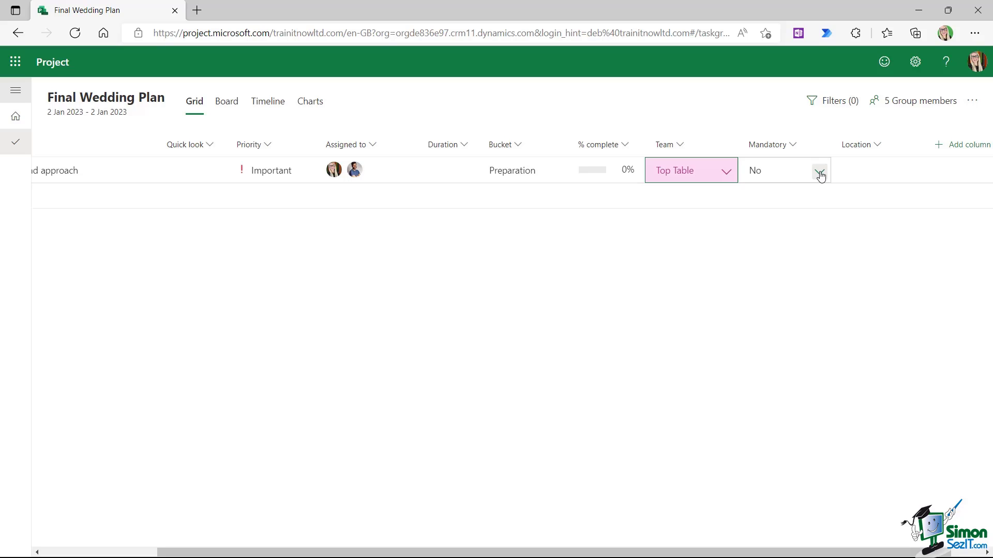
left_click(820, 174)
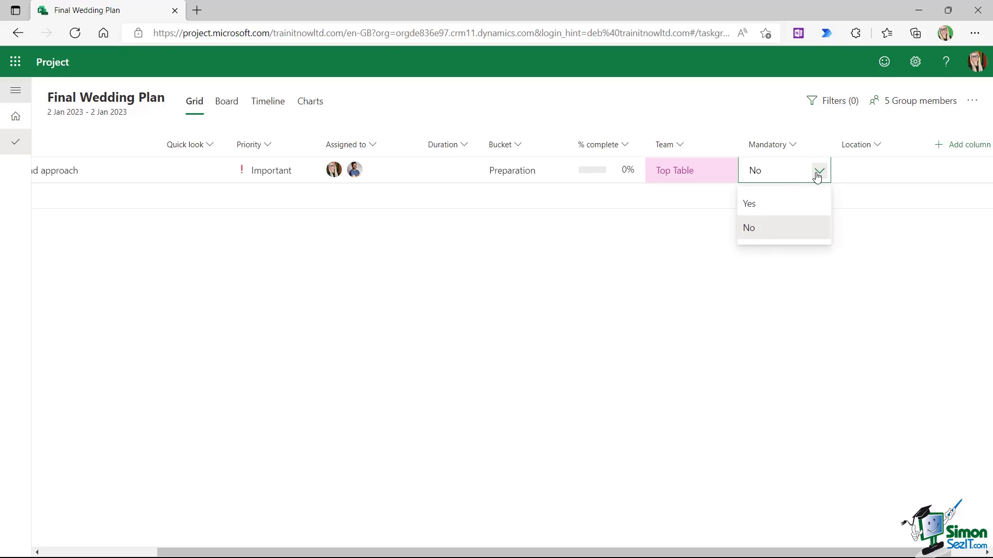
left_click(758, 206)
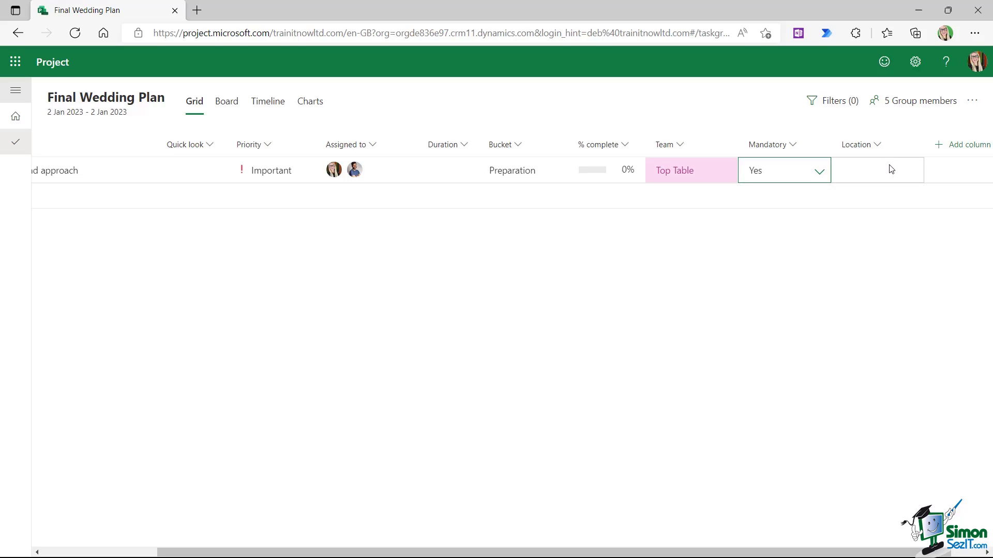
- Choose London as task 1's Location and scroll back toward the Name column
left_click(908, 171)
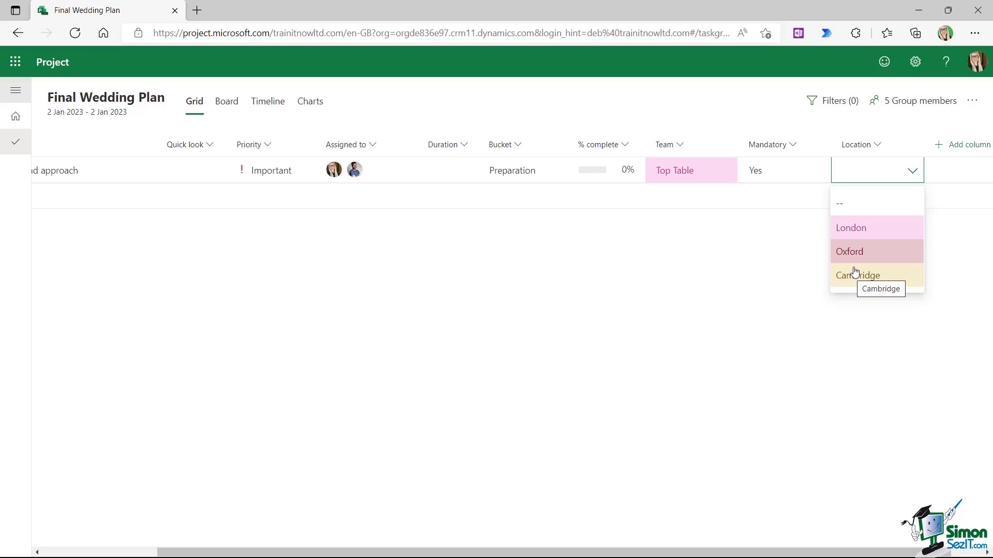
left_click(862, 231)
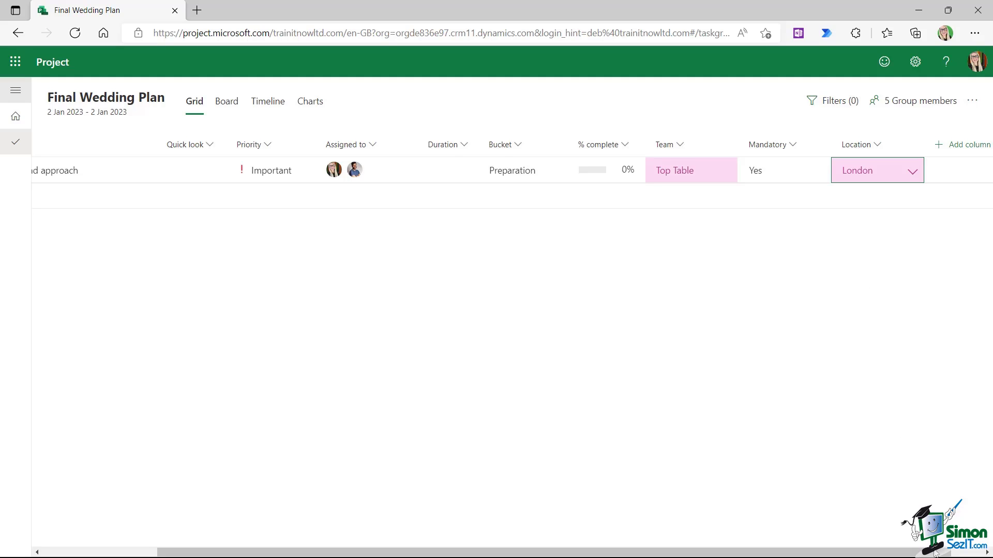
left_click_drag(897, 553, 759, 554)
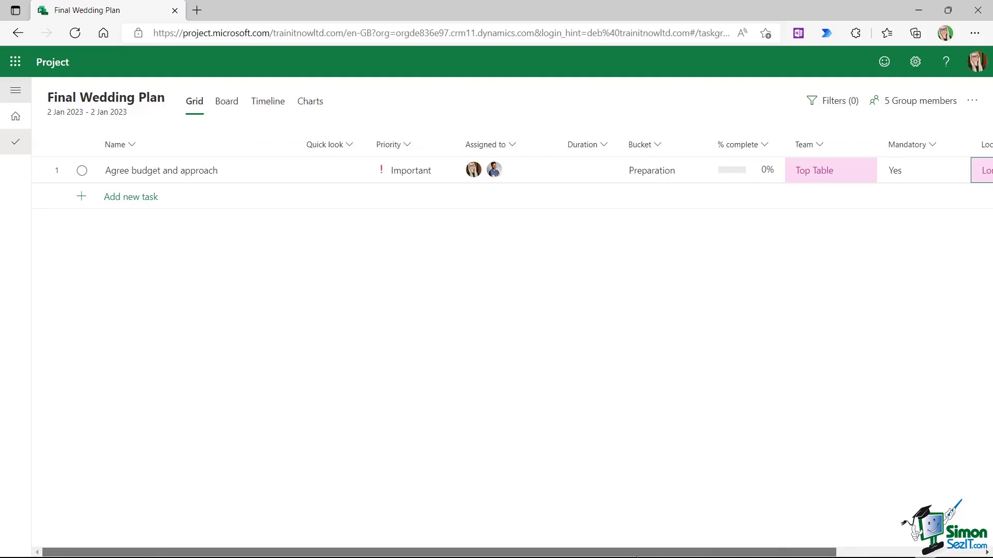
key("alt+Tab")
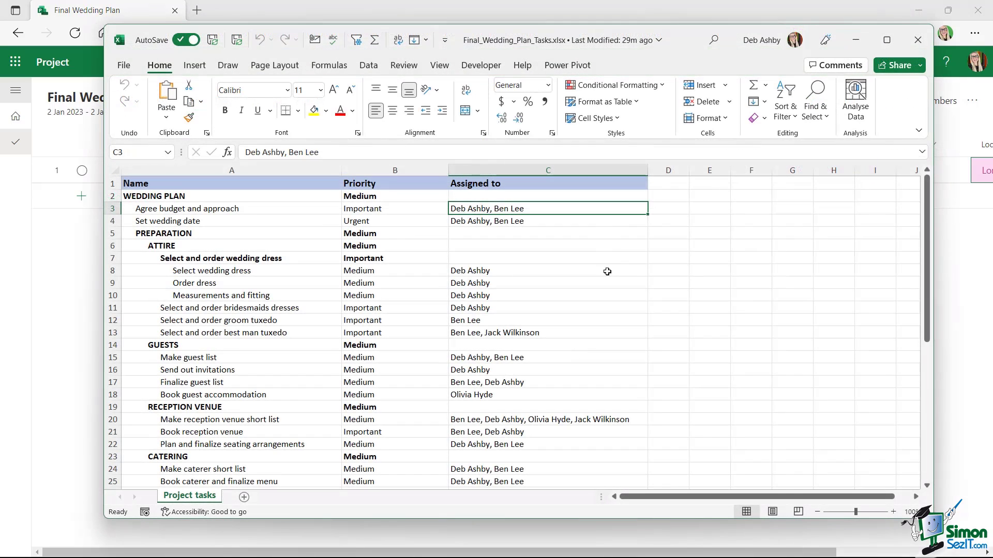
left_click(153, 222)
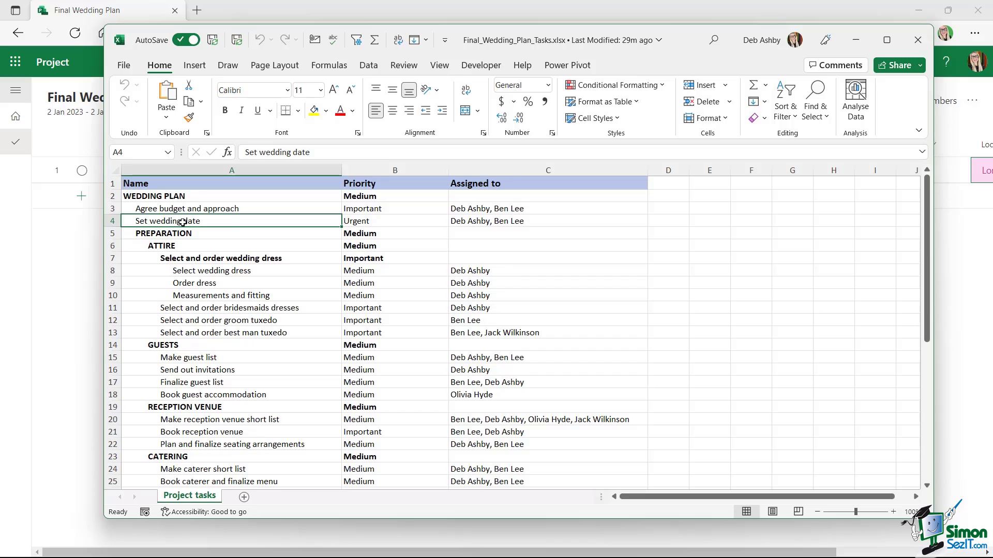
left_click(388, 220)
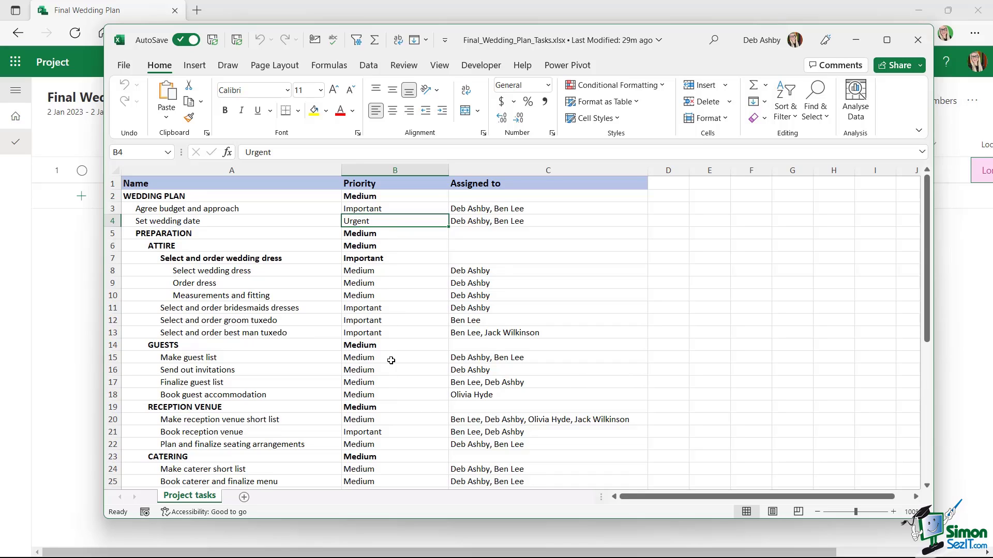
left_click(506, 223)
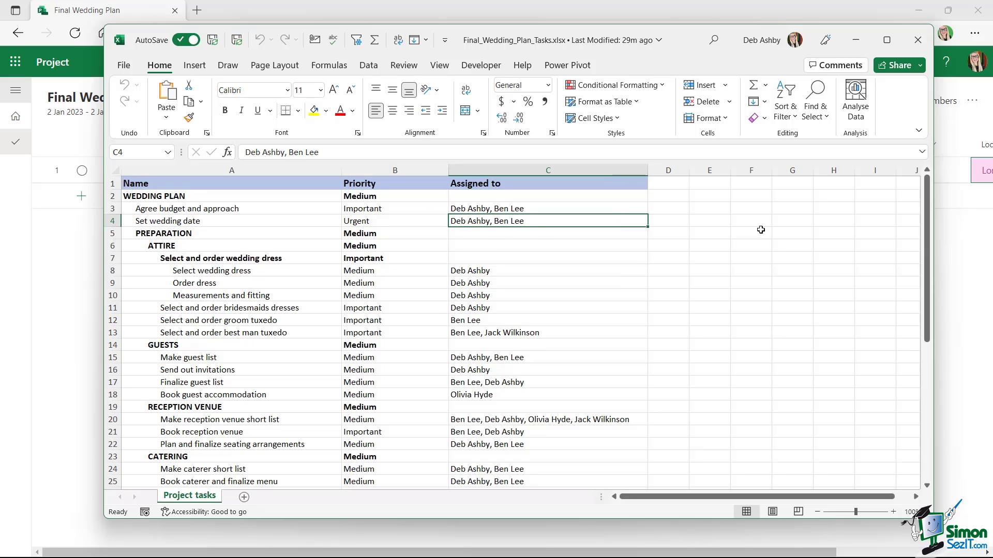
left_click(856, 39)
- Add task 2 named 'Set Wedding date' with Urgent priority
left_click(125, 199)
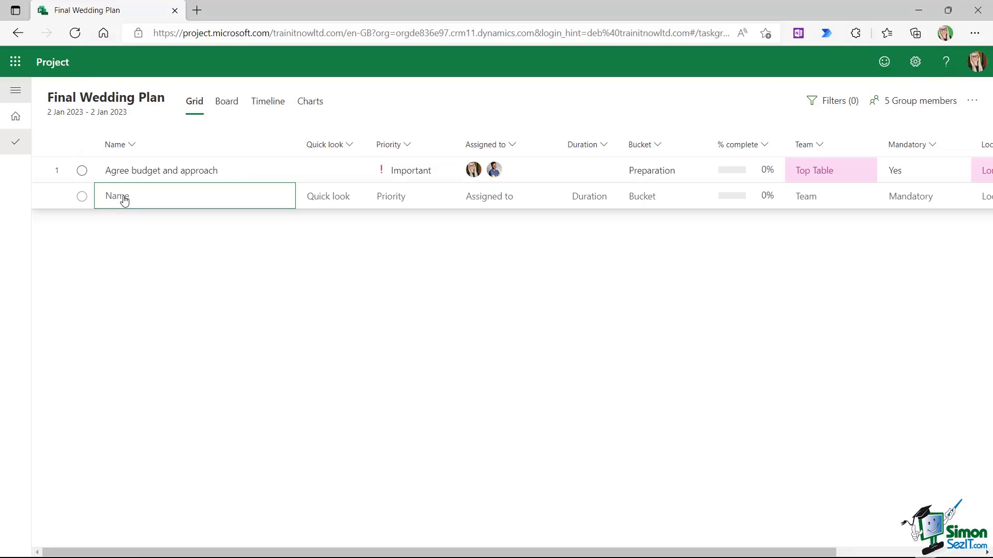
left_click(149, 200)
type("Set Wedding date")
key("Tab")
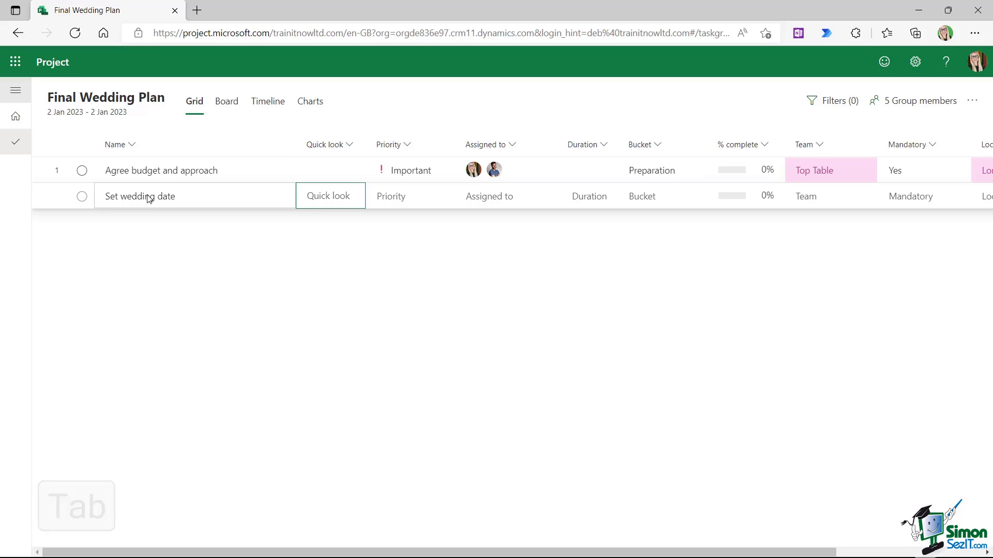
key("Tab")
left_click(443, 196)
left_click(400, 234)
- Assign the same two group members to Set Wedding date and save the row
key("Tab")
left_click(535, 198)
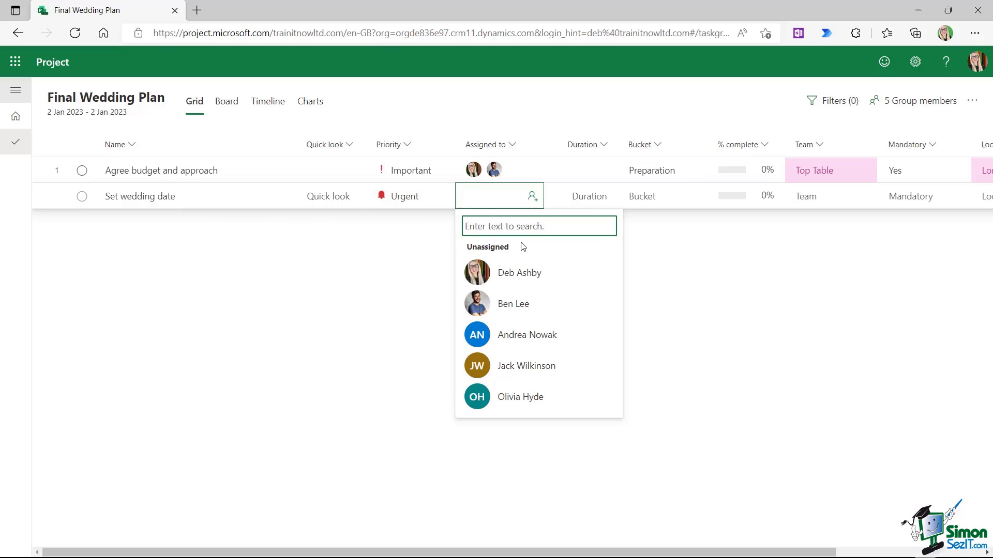
left_click(492, 272)
left_click(532, 196)
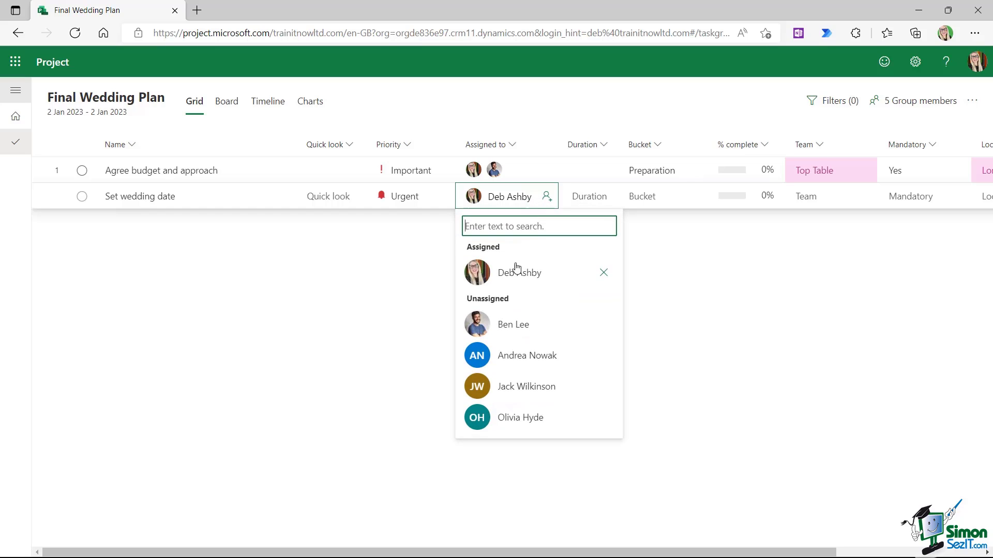
left_click(520, 326)
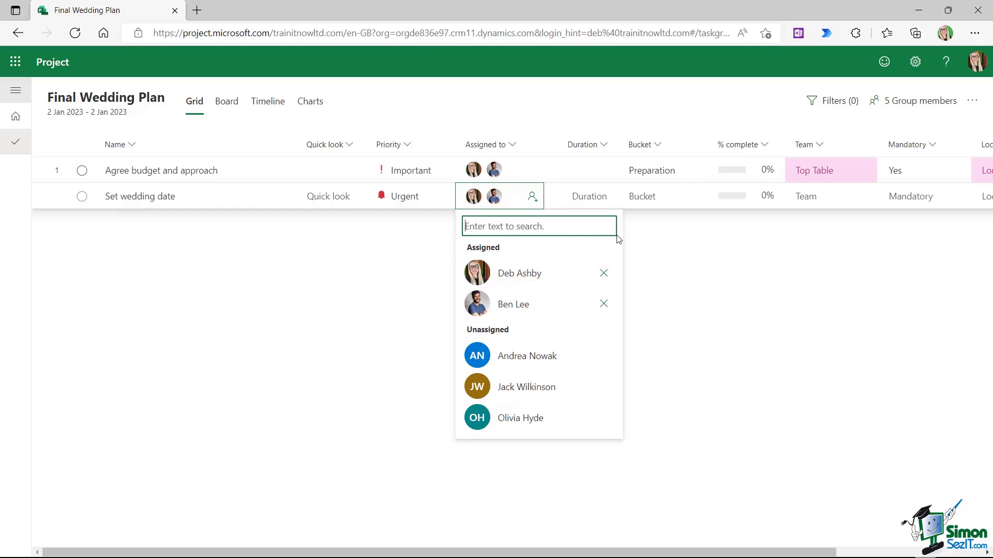
key("Tab")
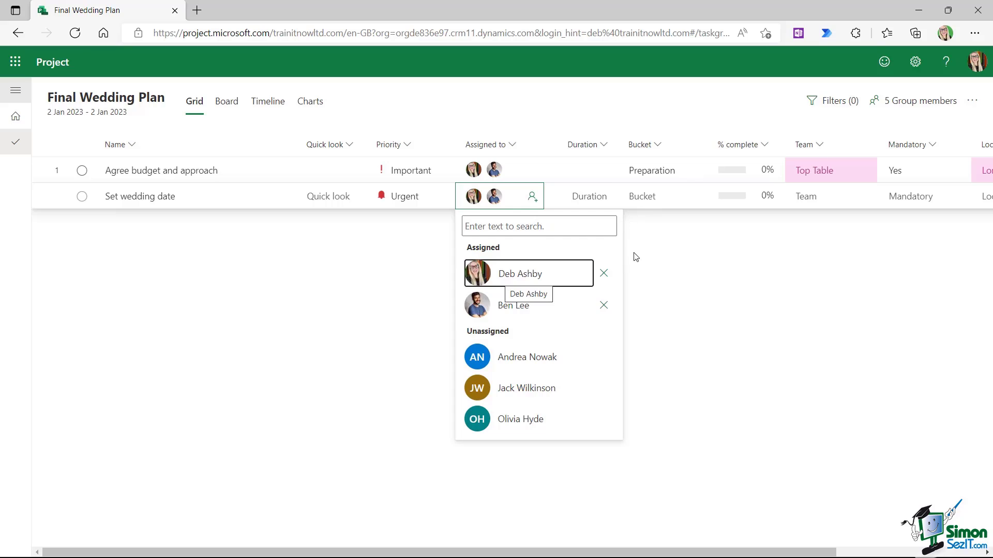
left_click(651, 255)
left_click(590, 200)
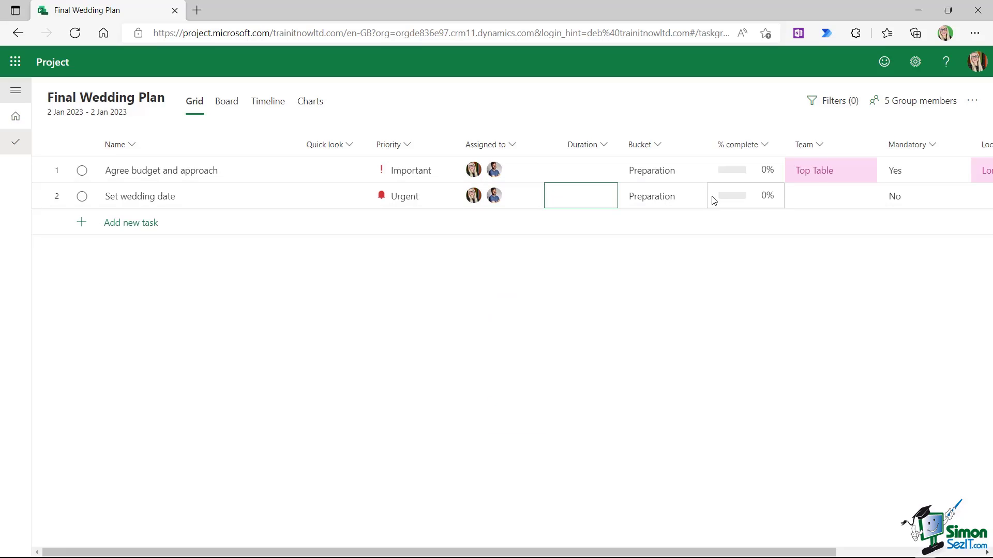
- In row 2, choose Top Table for Team, Yes for Mandatory and London for Location
left_click(864, 198)
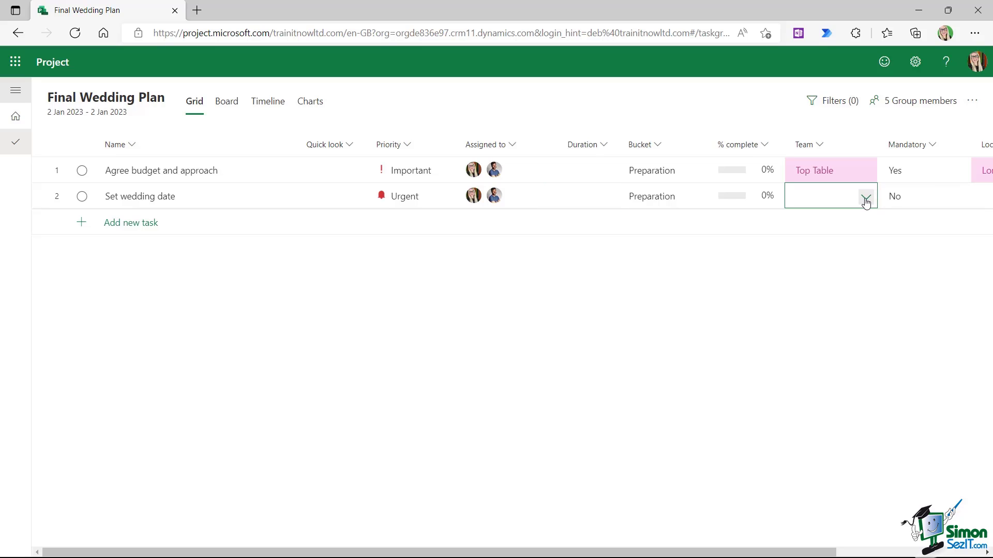
left_click(865, 199)
left_click(812, 257)
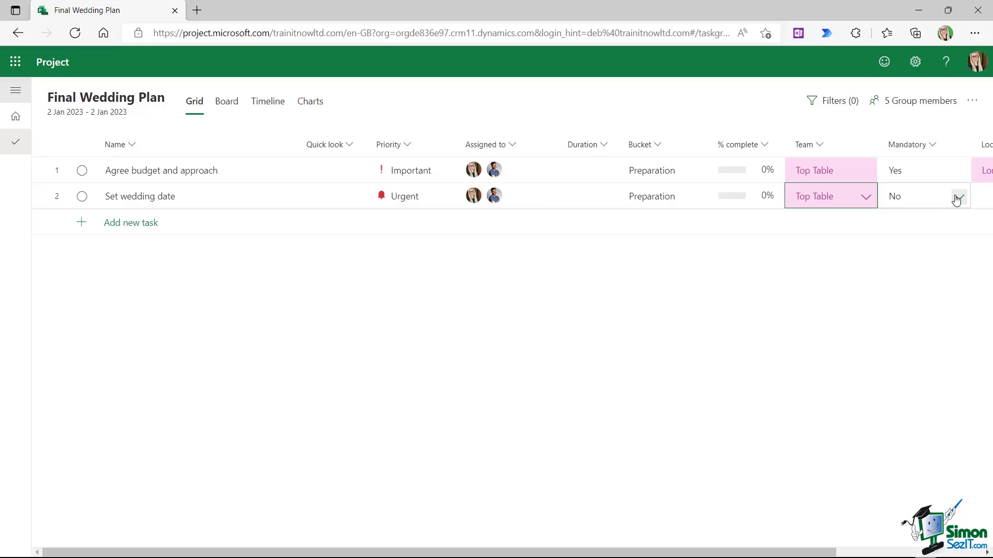
left_click(957, 199)
left_click(899, 228)
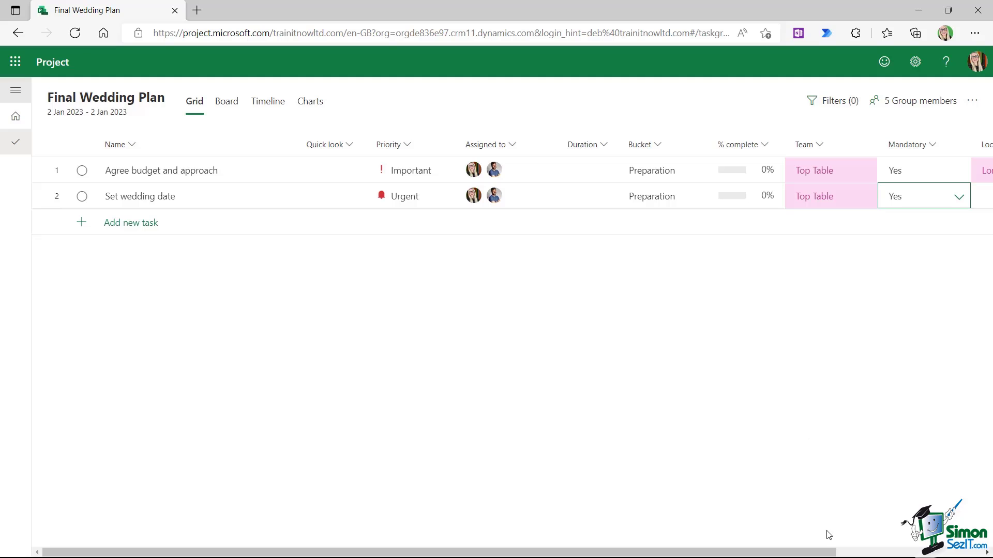
scroll(832, 552, "right", 3)
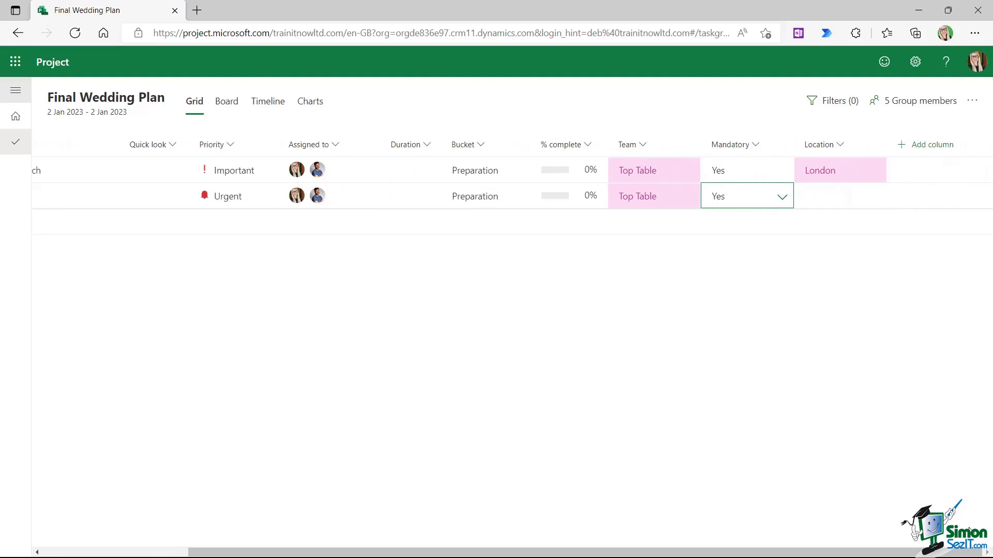
left_click(873, 196)
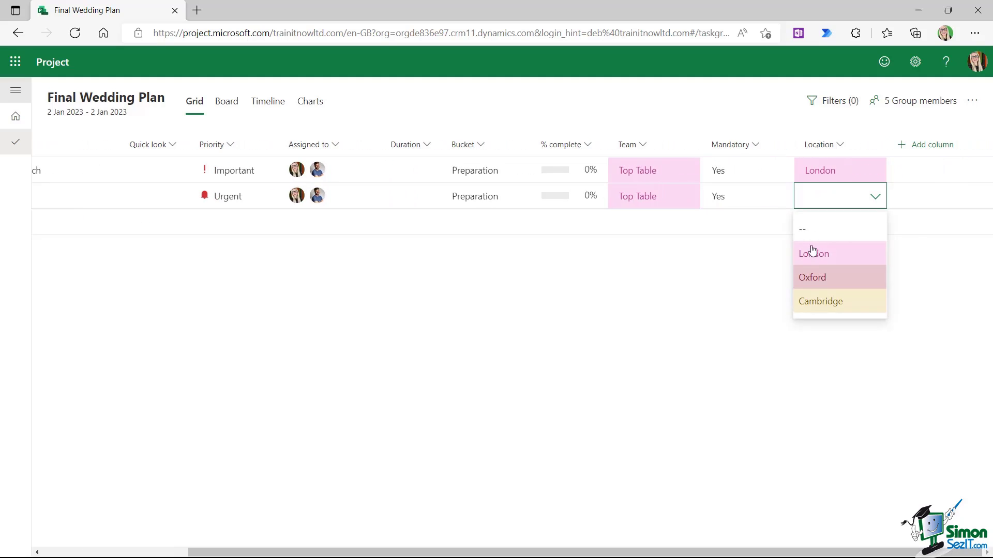
left_click(812, 255)
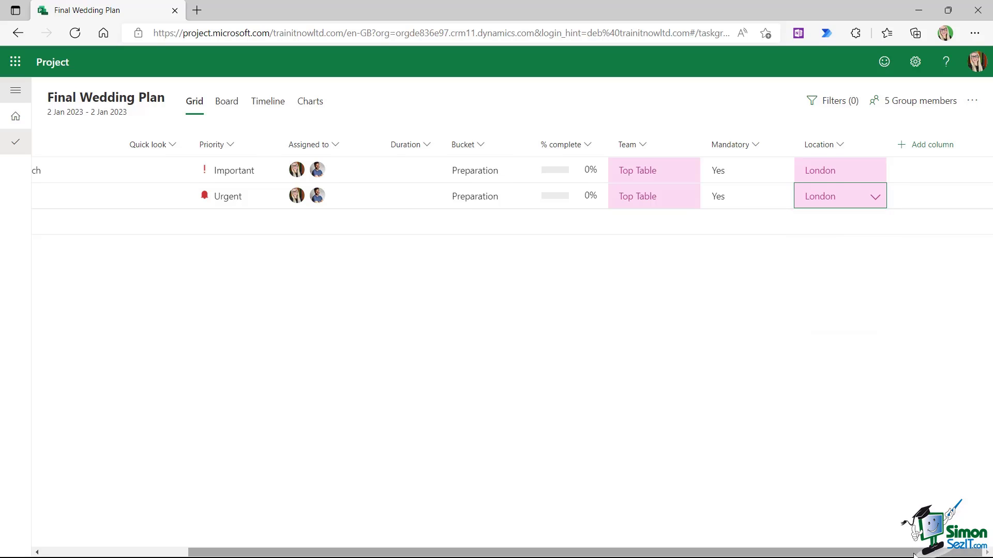
scroll(578, 395, "left", 3)
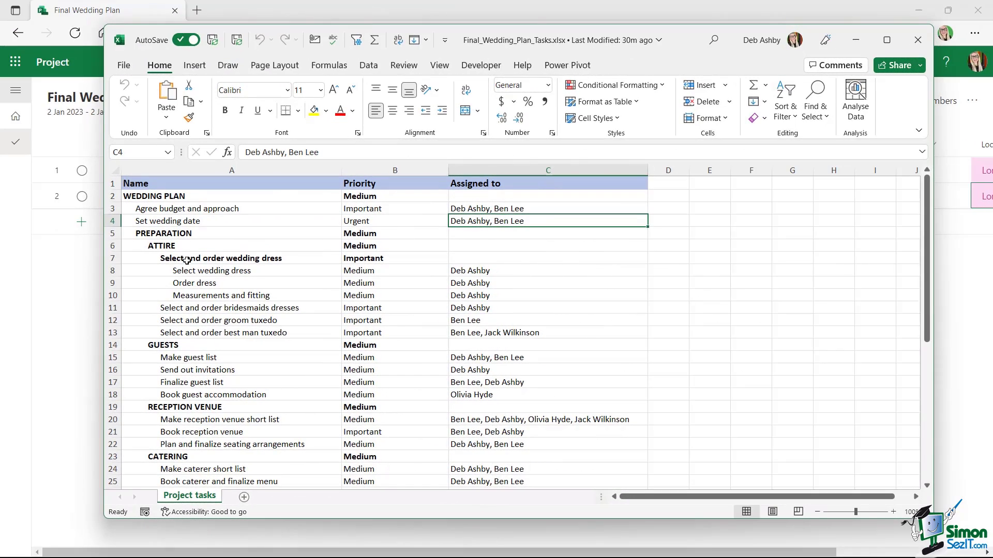
- Walk through the WEDDING PLAN, PREPARATION, ATTIRE and GUESTS rows of the Excel task hierarchy
left_click(164, 234)
left_click(162, 248)
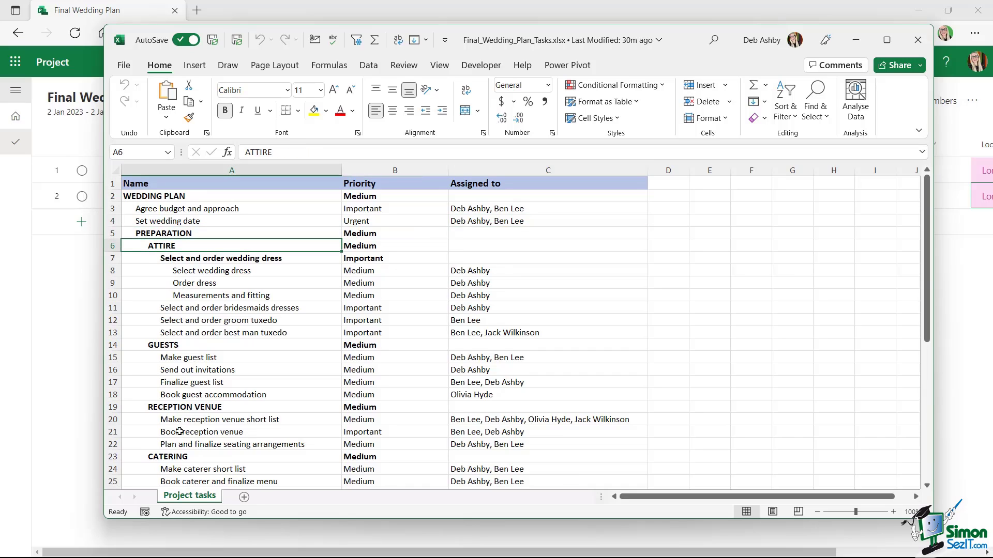
left_click(172, 196)
left_click(171, 236)
left_click(169, 246)
left_click(170, 256)
left_click(172, 346)
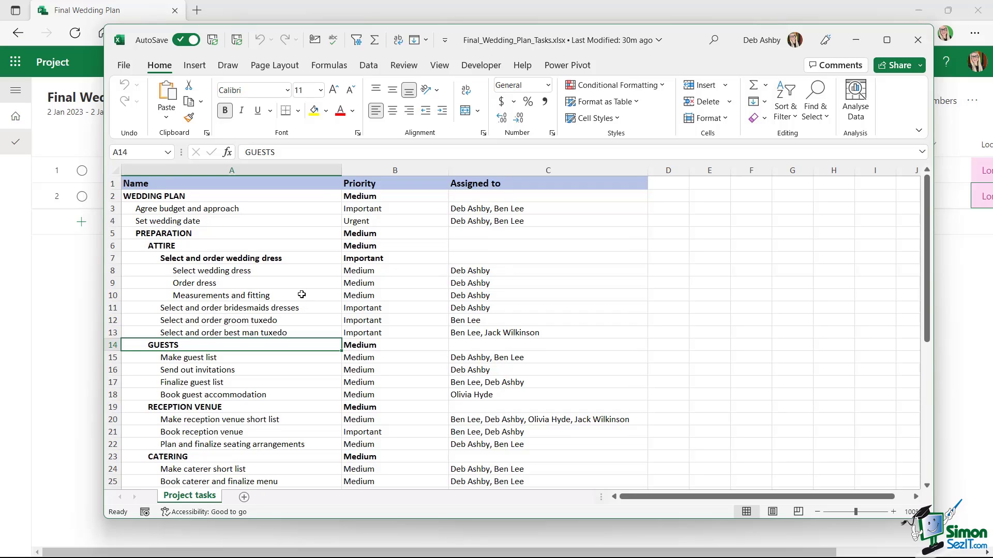
scroll(285, 268, "down", 2)
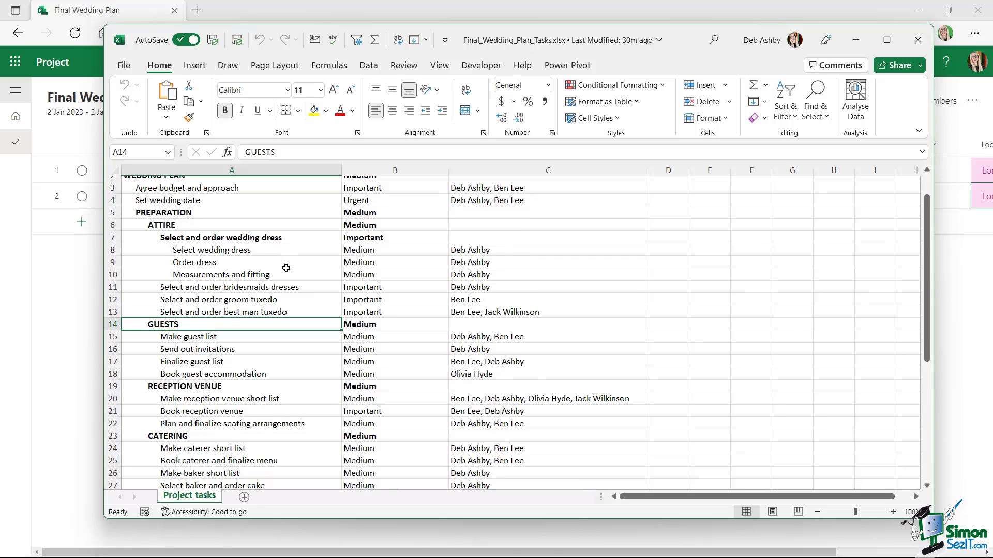
scroll(286, 268, "up", 2)
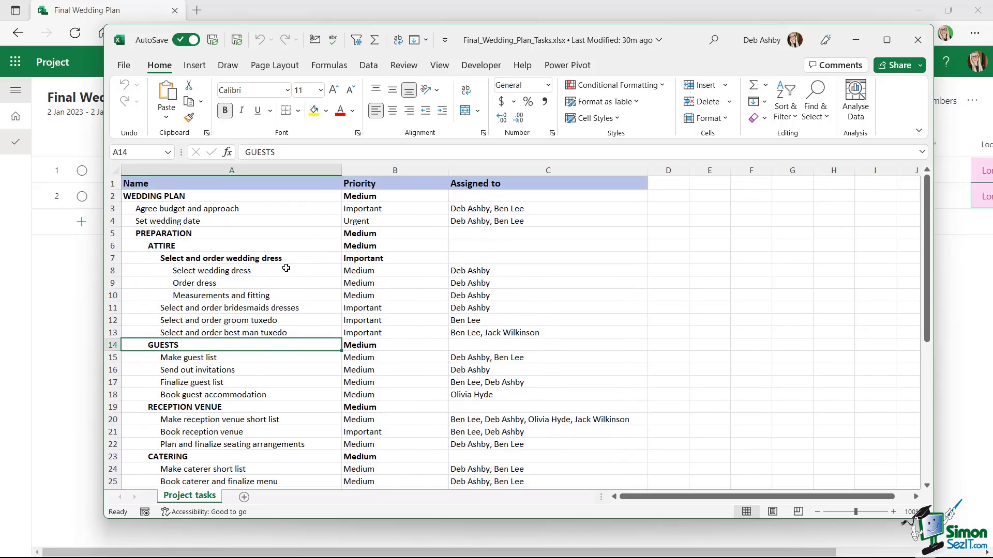